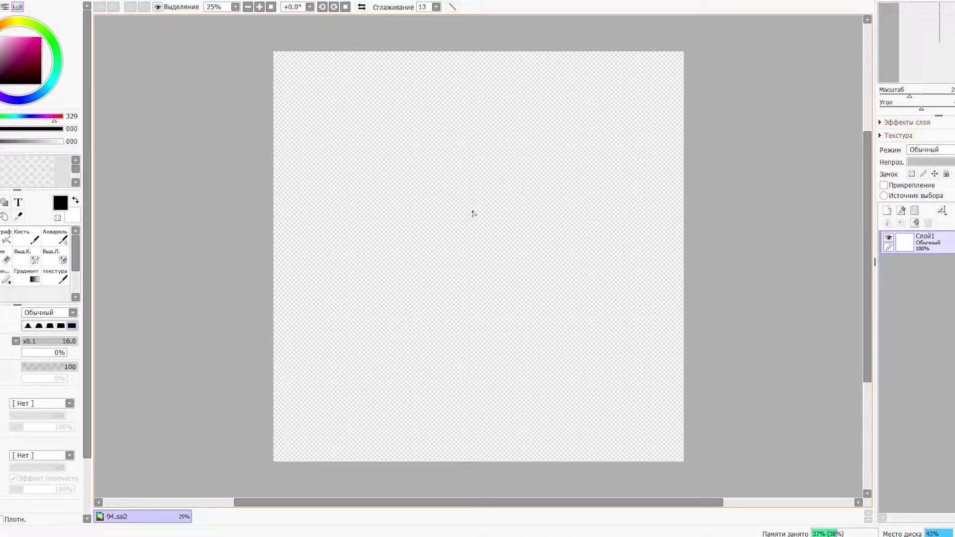
- Sketch a cat lying flat in the canvas's left half, with a round head, front paw, long body and hind foot
mouse_move(398, 217)
mouse_down()
mouse_move(384, 280)
mouse_move(430, 268)
mouse_move(312, 255)
mouse_up()
key(ctrl+z)
mouse_move(412, 287)
mouse_down()
mouse_move(384, 284)
mouse_move(399, 283)
mouse_move(323, 287)
mouse_move(386, 291)
mouse_move(314, 266)
mouse_move(308, 294)
mouse_up()
drag(318, 253, 293, 293)
drag(307, 287, 295, 298)
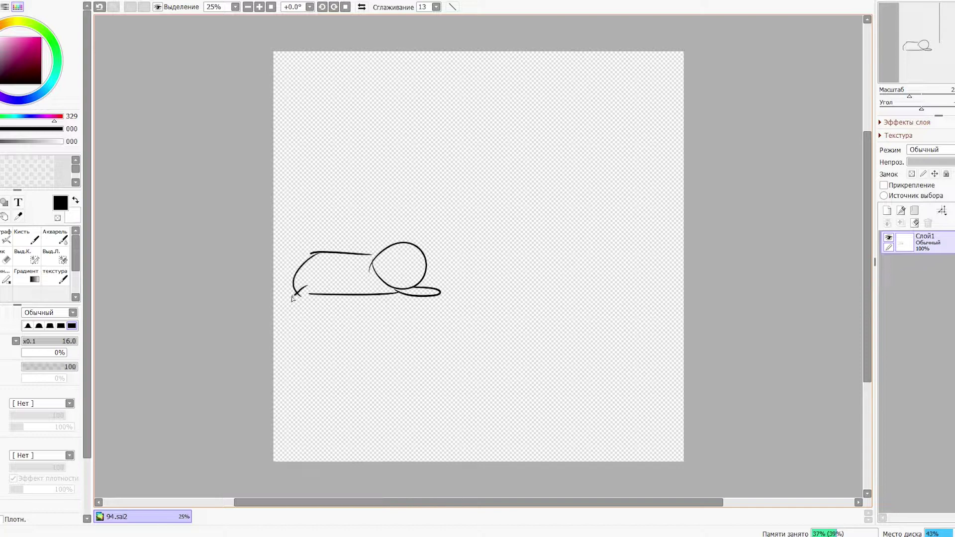
- Scale the lying cat sketch down slightly and move it toward the canvas centre
key(ctrl+t)
drag(397, 273, 430, 271)
drag(473, 239, 464, 247)
key(Return)
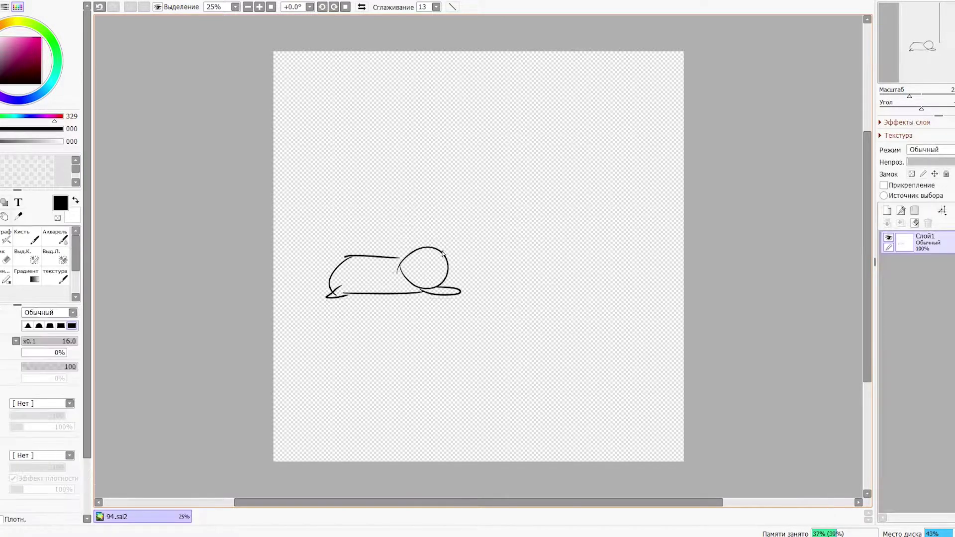
- Sketch the lying cat's outstretched hind leg, ears, second paw and sleep marks, and shrink the whole sketch slightly
mouse_move(344, 257)
mouse_down()
mouse_move(319, 281)
mouse_move(333, 268)
mouse_move(317, 299)
mouse_up()
key(ctrl+z)
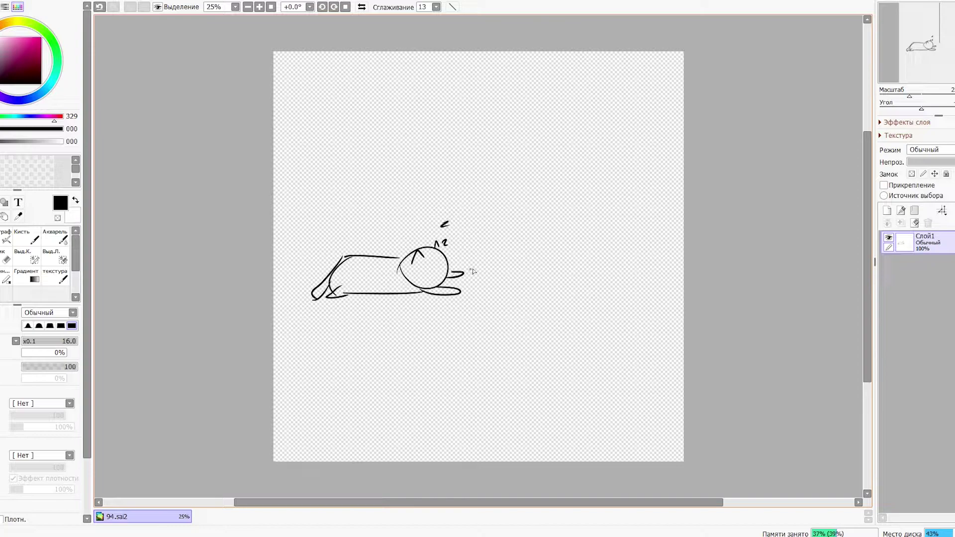
key(ctrl+t)
drag(465, 221, 460, 225)
drag(435, 272, 430, 271)
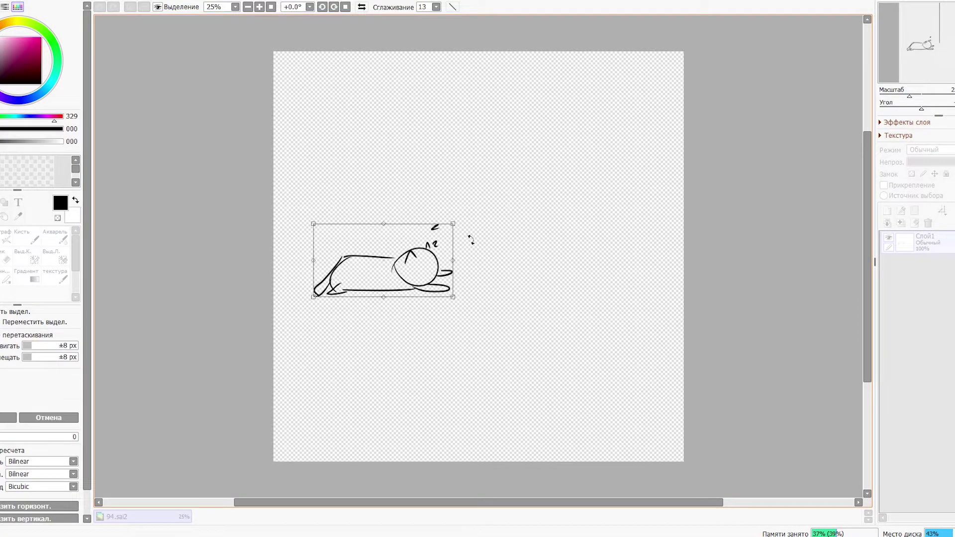
key(Return)
- Sketch a second cat facing the first, with a round head, ears, eye, front paw, arched body, hind leg and raised tail
mouse_move(506, 242)
mouse_down()
mouse_move(483, 254)
mouse_move(512, 239)
mouse_move(527, 278)
mouse_up()
key(ctrl+z)
key(ctrl+z)
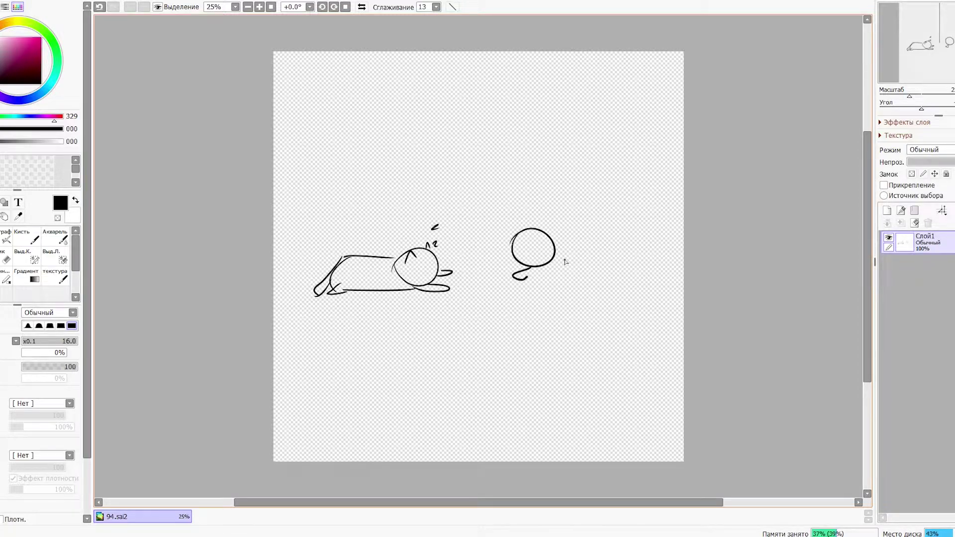
key(ctrl+z)
mouse_move(532, 234)
mouse_down()
mouse_move(539, 230)
mouse_move(522, 230)
mouse_move(626, 233)
mouse_up()
key(ctrl+z)
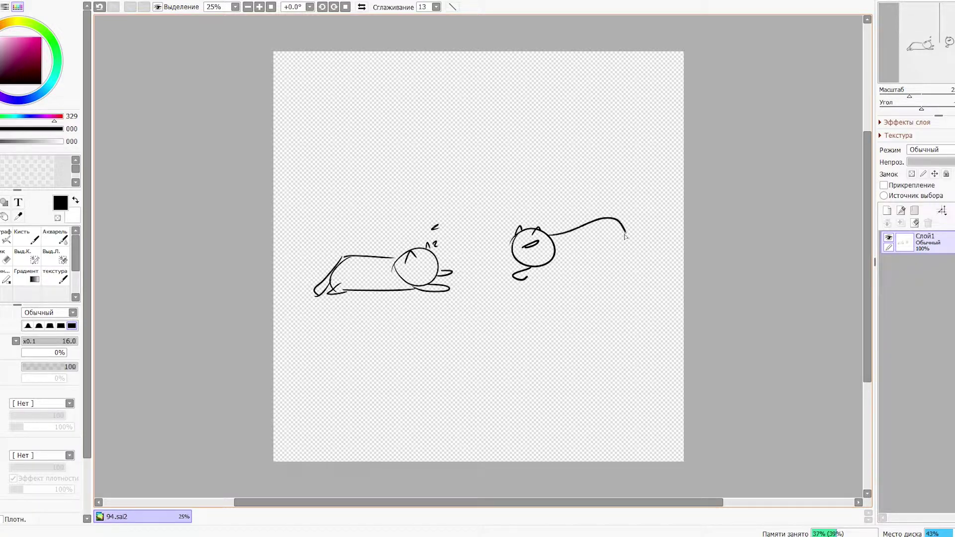
drag(530, 277, 568, 273)
drag(625, 231, 629, 214)
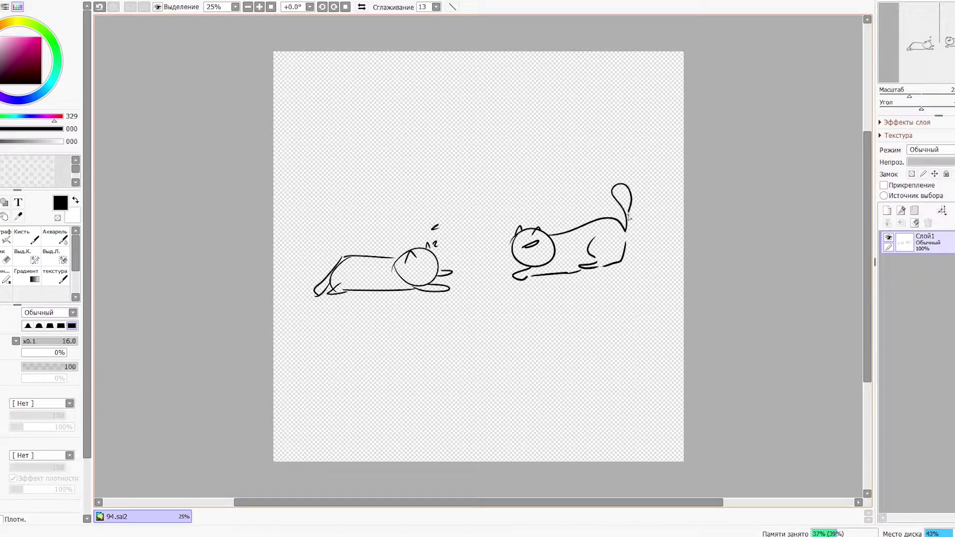
- Select the right cat sketch, then rotate, resize and lower it to sit level with the lying cat
key(l)
mouse_move(514, 192)
mouse_down()
mouse_move(584, 318)
mouse_move(509, 196)
mouse_move(515, 177)
mouse_up()
key(ctrl+t)
drag(591, 247, 602, 265)
drag(682, 231, 680, 218)
drag(579, 239, 580, 242)
drag(679, 219, 678, 230)
mouse_move(578, 230)
mouse_down()
mouse_move(633, 171)
mouse_move(596, 204)
mouse_up()
key(Return)
key(ctrl+d)
key(ctrl+t)
drag(706, 240, 695, 199)
key(Return)
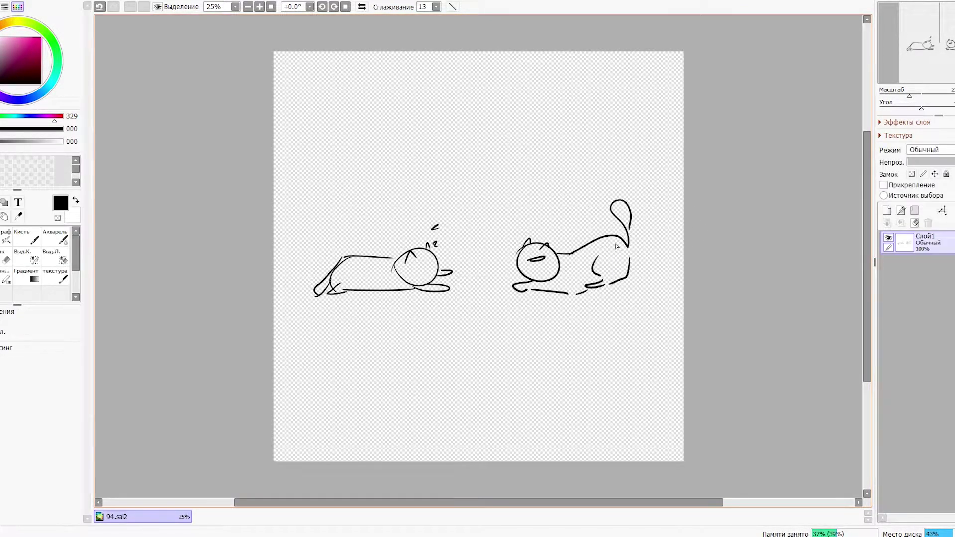
- Select the right cat's hindquarters and adjust their position slightly
key(l)
mouse_move(597, 252)
mouse_down()
mouse_move(642, 264)
mouse_move(635, 256)
mouse_up()
key(ctrl+t)
drag(608, 295, 616, 302)
key(Return)
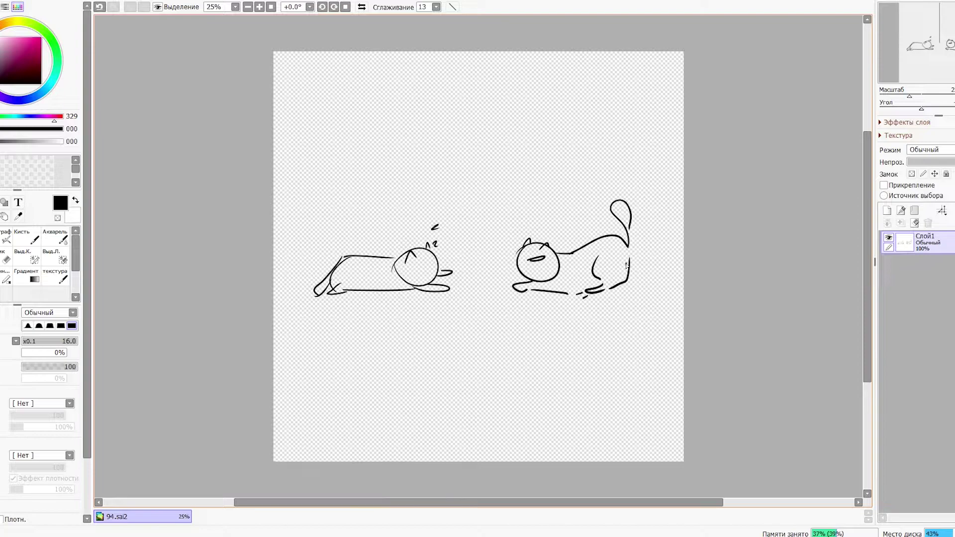
- Complete the right cat's belly line and sketch facial features and whiskers on both cats
drag(548, 287, 590, 292)
key(ctrl+z)
drag(426, 272, 427, 265)
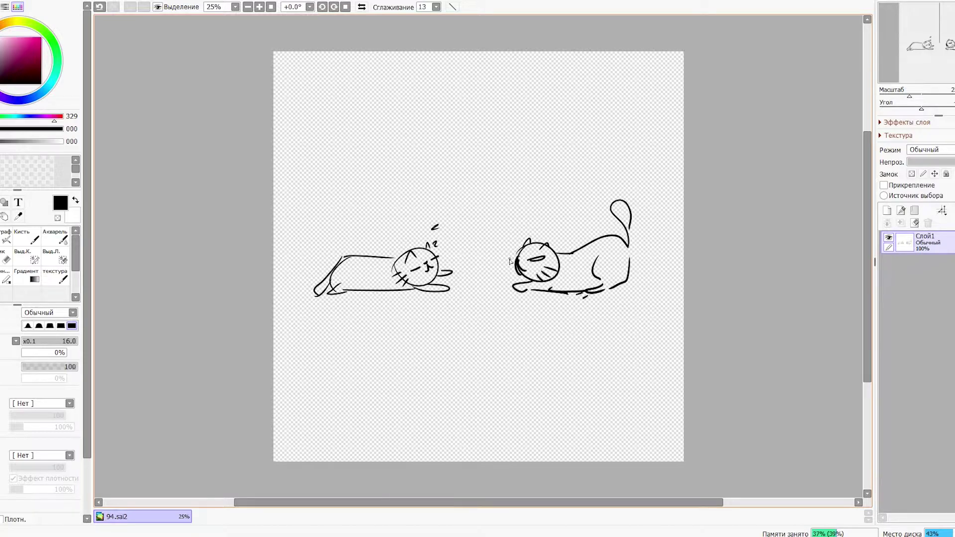
- Select the right cat sketch, move it slightly closer to the left cat and clear the selection
key(l)
mouse_move(506, 213)
mouse_down()
mouse_move(531, 350)
mouse_move(508, 208)
mouse_up()
key(ctrl+t)
drag(611, 260, 602, 261)
key(Return)
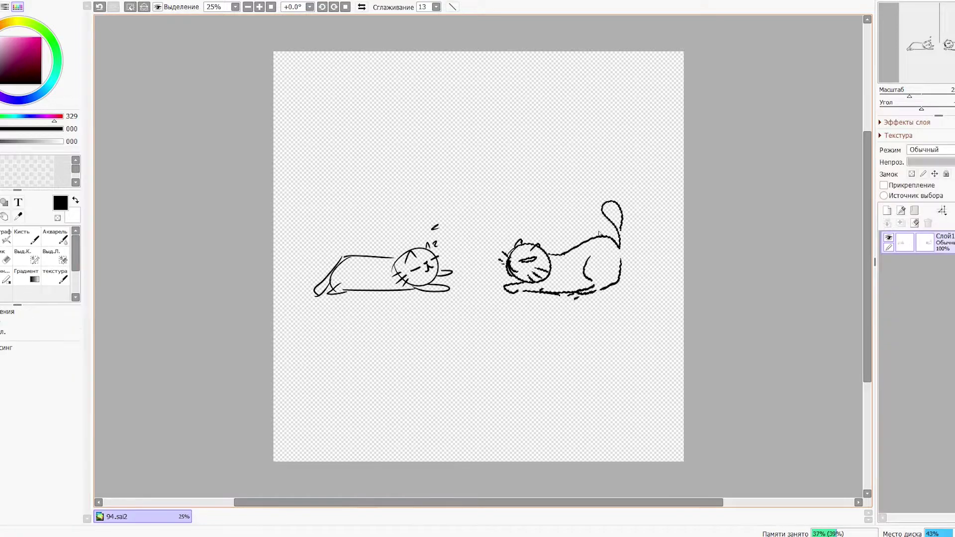
key(ctrl+d)
- Enlarge the sketch of both cats to fill the canvas width and shift it slightly down
key(ctrl+t)
drag(628, 306, 570, 309)
drag(570, 309, 590, 321)
key(Return)
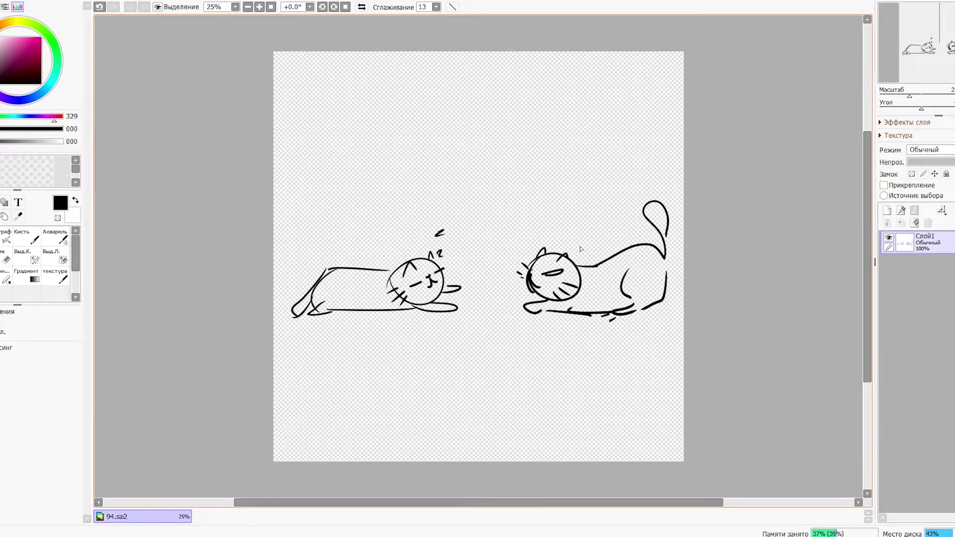
- Lower the sketch layer's opacity to 27% and add a new layer above it
scroll(600, 241, up, 2)
click(933, 162)
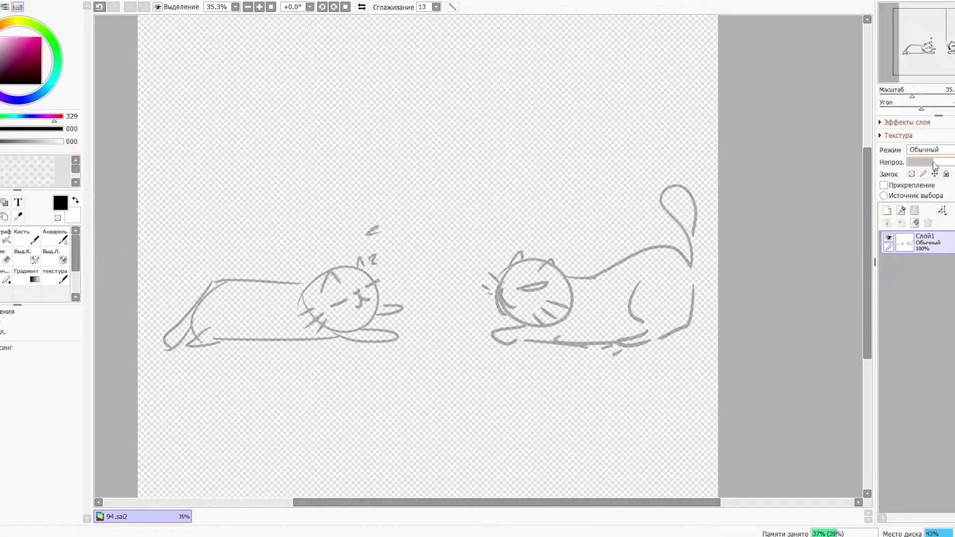
click(887, 211)
- Ink the right cat's near ear with inner fur strokes in black on the new layer, using brush size 12
scroll(507, 264, up, 3)
drag(398, 293, 459, 295)
scroll(459, 294, up, 4)
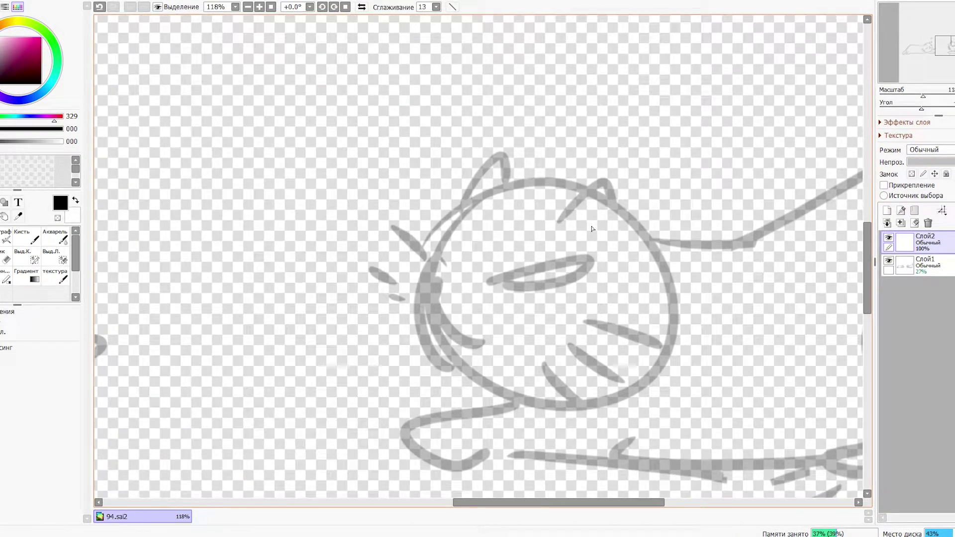
key(n)
drag(574, 221, 632, 230)
key(ctrl+z)
mouse_move(565, 222)
mouse_down()
mouse_move(605, 188)
mouse_move(630, 242)
mouse_up()
key(ctrl+z)
key(])
key(])
drag(567, 224, 627, 241)
mouse_move(607, 188)
mouse_down()
mouse_move(591, 235)
mouse_move(605, 238)
mouse_up()
drag(618, 236, 615, 244)
key(ctrl+z)
- Ink the top curve of the right cat's head and its far ear
mouse_move(588, 190)
mouse_down()
mouse_move(487, 198)
mouse_move(435, 247)
mouse_move(446, 245)
mouse_up()
key(ctrl+z)
key(ctrl+z)
mouse_move(471, 205)
mouse_down()
mouse_move(495, 164)
mouse_move(520, 181)
mouse_move(493, 187)
mouse_up()
- Ink the front and lower outline of the right cat's head down to the chin
drag(631, 324, 521, 290)
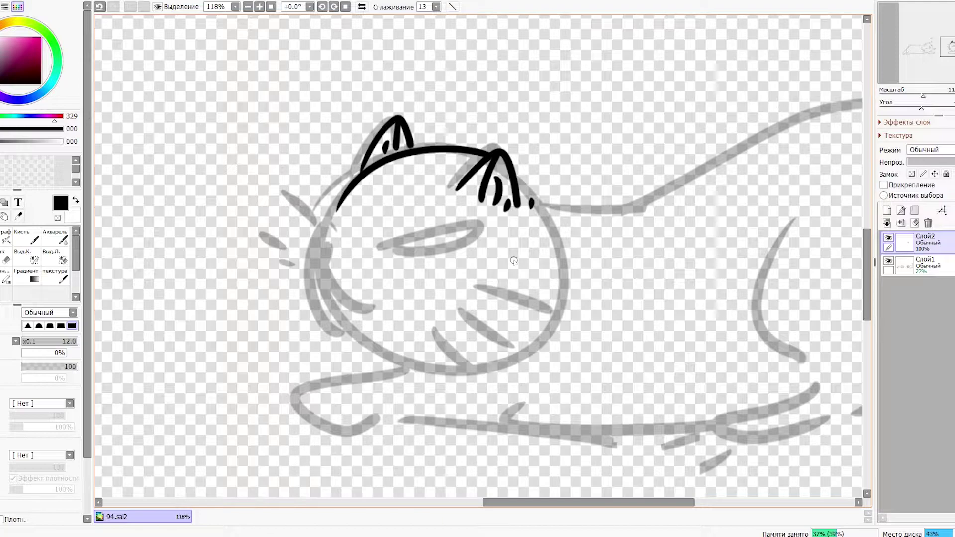
key(ctrl+z)
mouse_move(338, 206)
mouse_down()
mouse_move(311, 301)
mouse_move(419, 363)
mouse_up()
key(ctrl+z)
mouse_move(320, 313)
mouse_down()
mouse_move(350, 350)
mouse_move(476, 370)
mouse_up()
key(ctrl+z)
key(ctrl+z)
- Ink the right cat's half-closed eyes, nose, mouth and small brow marks
mouse_move(408, 247)
mouse_down()
mouse_move(456, 244)
mouse_move(415, 274)
mouse_move(398, 269)
mouse_move(421, 271)
mouse_up()
mouse_move(326, 238)
mouse_down()
mouse_move(305, 291)
mouse_move(333, 258)
mouse_move(359, 288)
mouse_up()
key(ctrl+z)
drag(333, 256, 310, 263)
key(ctrl+z)
drag(342, 203, 346, 205)
drag(412, 225, 406, 236)
drag(419, 231, 414, 235)
drag(360, 200, 358, 208)
drag(369, 205, 365, 211)
- Ink the right cat's whiskers on both cheeks and the back curve of its head
mouse_move(448, 346)
mouse_down()
mouse_move(418, 286)
mouse_move(466, 295)
mouse_up()
mouse_move(458, 255)
mouse_down()
mouse_move(490, 268)
mouse_move(498, 250)
mouse_up()
mouse_move(513, 151)
mouse_down()
mouse_move(541, 228)
mouse_move(532, 240)
mouse_up()
key(ctrl+z)
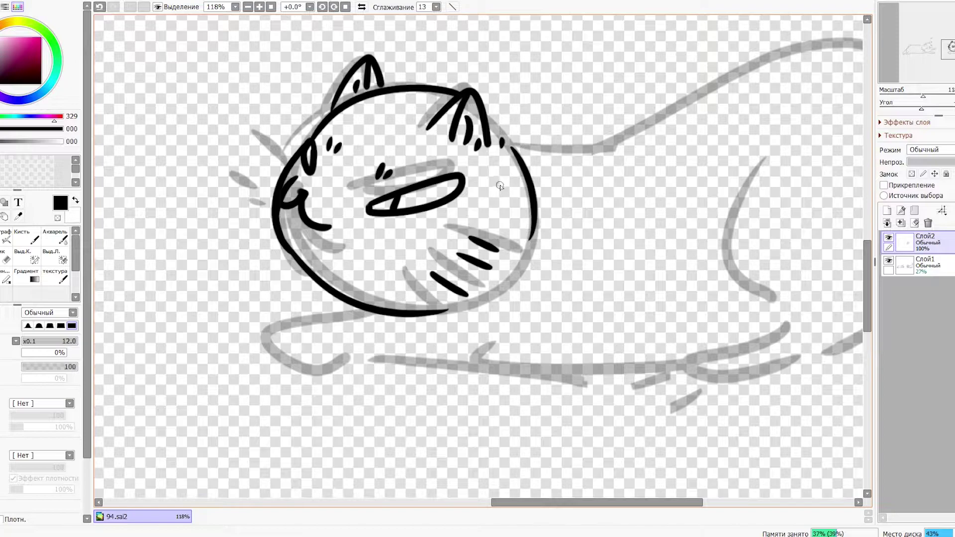
drag(278, 133, 290, 162)
drag(262, 151, 278, 175)
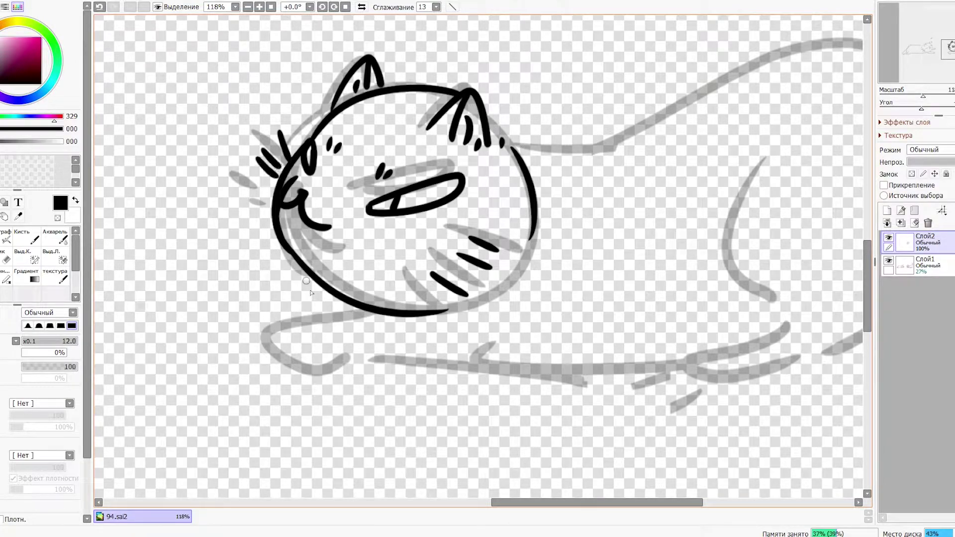
- Ink the right cat's near front leg with toe marks and extend the belly line toward the hind leg
drag(381, 314, 398, 370)
mouse_move(276, 361)
mouse_down()
mouse_move(291, 348)
mouse_move(301, 355)
mouse_up()
drag(386, 375, 684, 360)
key(ctrl+z)
- Ink the right cat's far front leg with toe marks beneath the chin
mouse_move(289, 261)
mouse_down()
mouse_move(245, 330)
mouse_move(345, 298)
mouse_up()
key(ctrl+z)
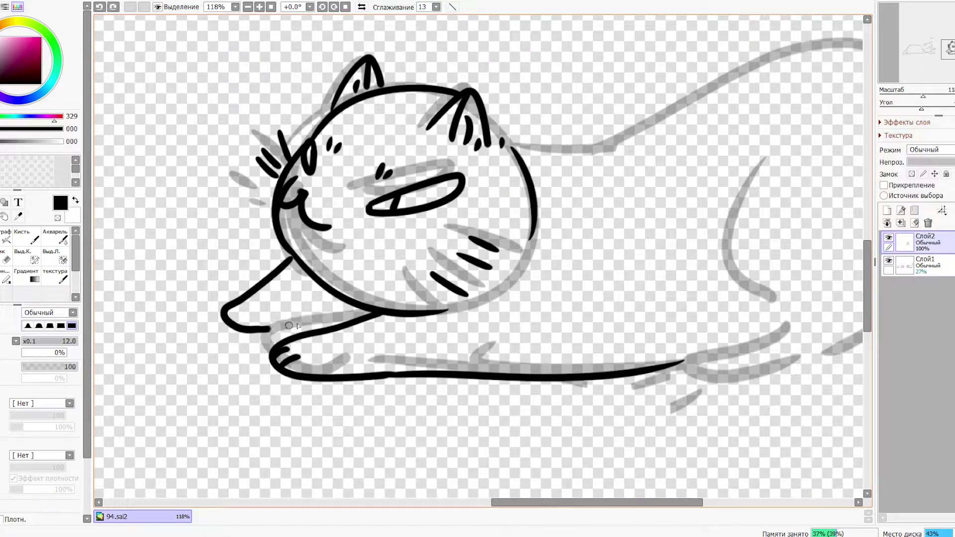
drag(264, 329, 355, 308)
drag(232, 321, 242, 313)
- Ink the right cat's back line from the neck up over the raised hips
drag(495, 329, 443, 364)
scroll(444, 364, down, 7)
scroll(445, 364, up, 3)
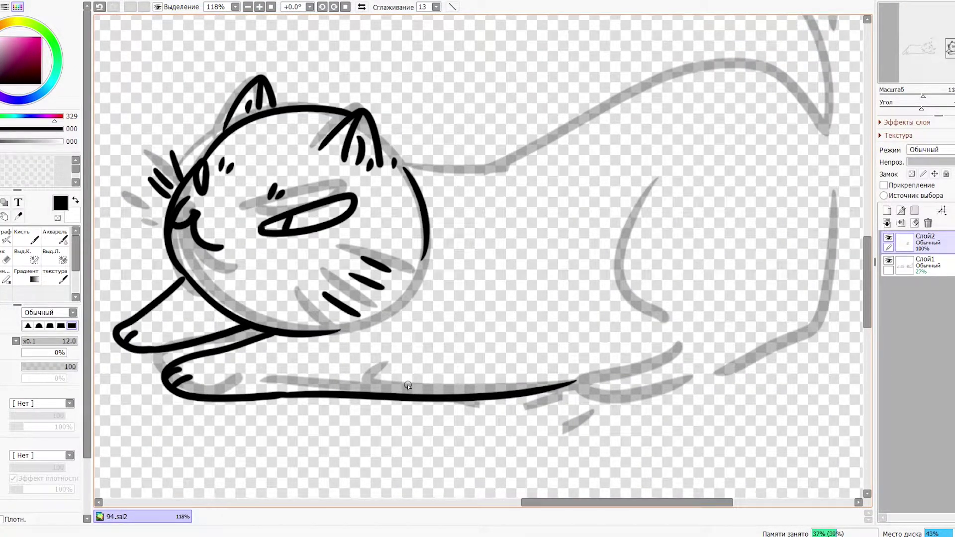
drag(459, 219, 373, 337)
mouse_move(319, 282)
mouse_down()
mouse_move(364, 287)
mouse_move(718, 186)
mouse_move(411, 273)
mouse_move(724, 221)
mouse_up()
key(ctrl+z)
- Ink the right cat's rump, thigh curve and hind paw, joining them to the belly line
mouse_move(628, 365)
mouse_down()
mouse_move(610, 222)
mouse_move(608, 285)
mouse_up()
drag(691, 137, 704, 349)
mouse_move(519, 230)
mouse_down()
mouse_move(585, 415)
mouse_move(710, 289)
mouse_up()
drag(513, 414, 541, 386)
drag(482, 397, 576, 363)
key(ctrl+z)
key(ctrl+z)
key(ctrl+z)
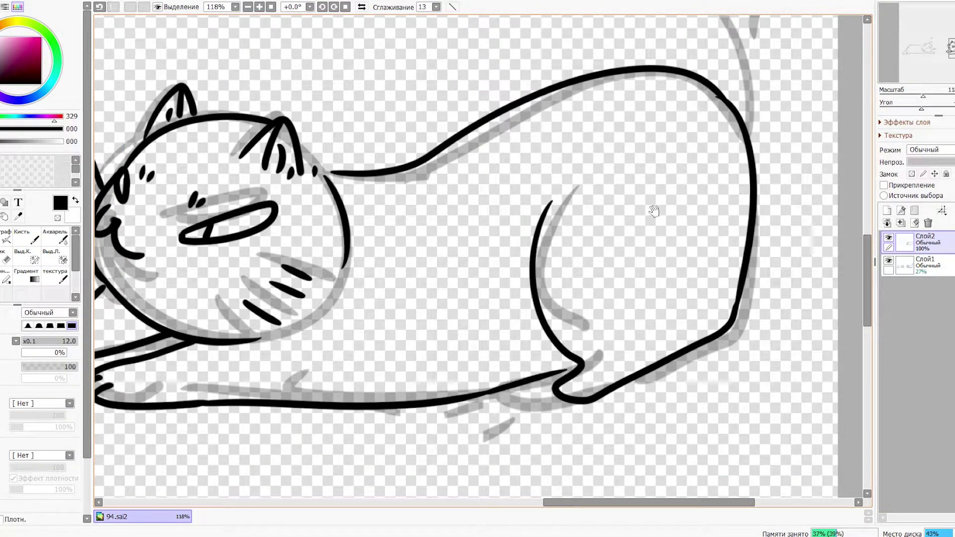
- Ink the right cat's raised, teardrop-shaped tail above the rump
drag(671, 146, 579, 416)
drag(632, 369, 662, 361)
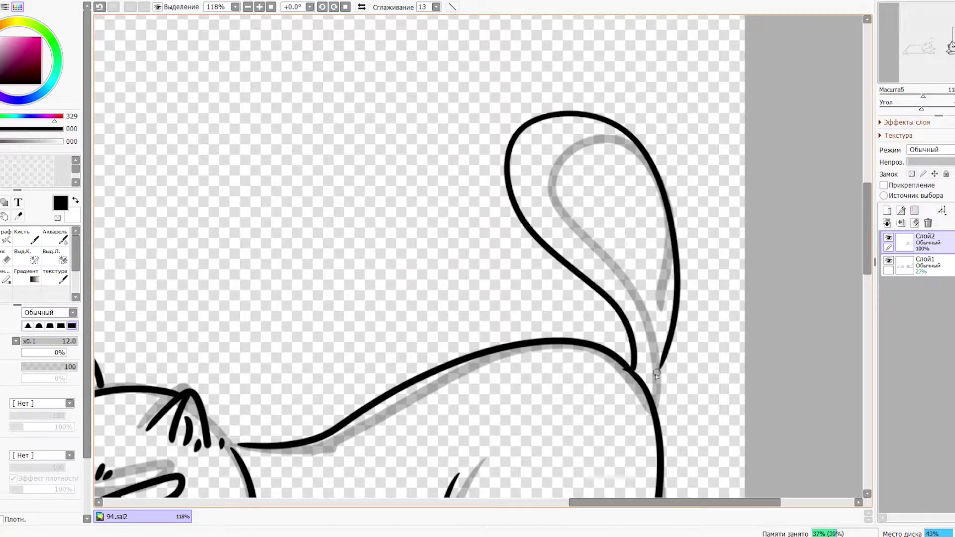
scroll(766, 347, down, 4)
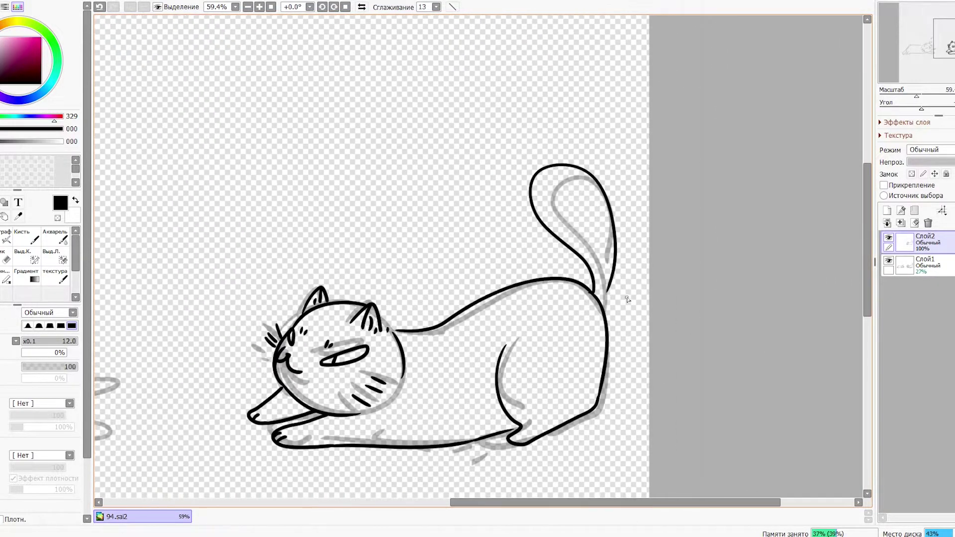
- Erase the body line crossing the right cat's tail base and join the tail outline cleanly to the back and rump
scroll(626, 298, up, 5)
key(e)
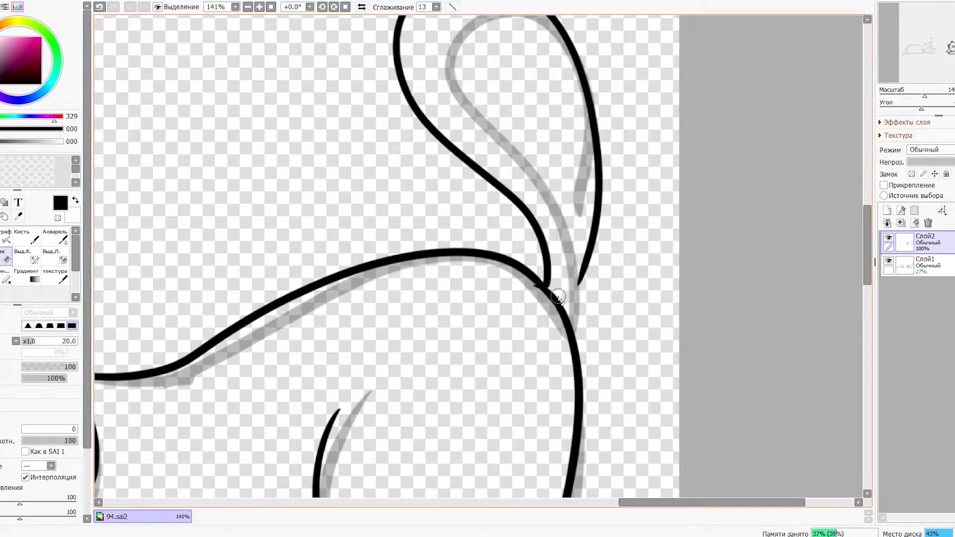
key(n)
drag(586, 263, 568, 308)
drag(506, 283, 572, 295)
drag(628, 323, 632, 292)
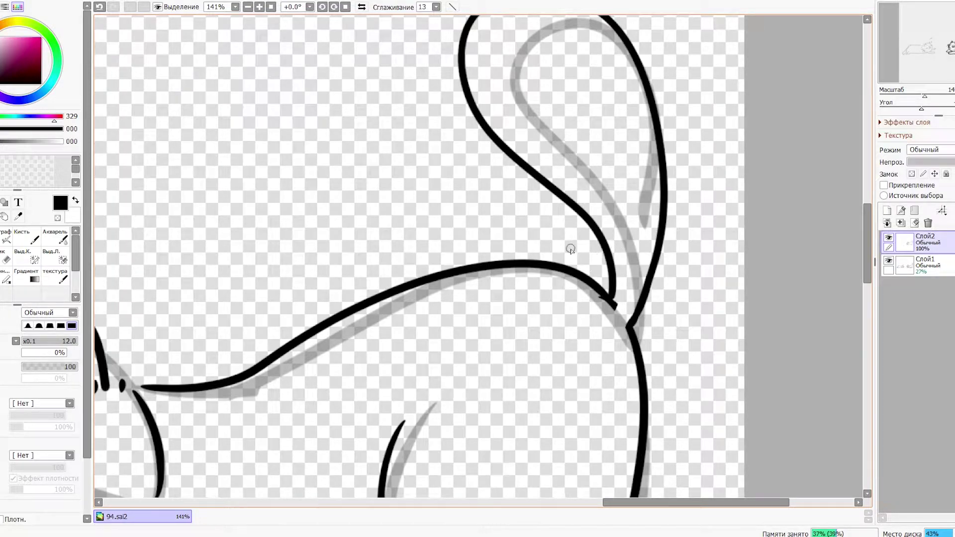
key(e)
drag(596, 301, 611, 313)
key(n)
drag(466, 300, 581, 282)
key(ctrl+z)
- Ink the left cat's near ear with short inner fur strokes
scroll(585, 247, down, 6)
mouse_move(157, 251)
mouse_down()
mouse_move(294, 303)
mouse_move(373, 320)
mouse_up()
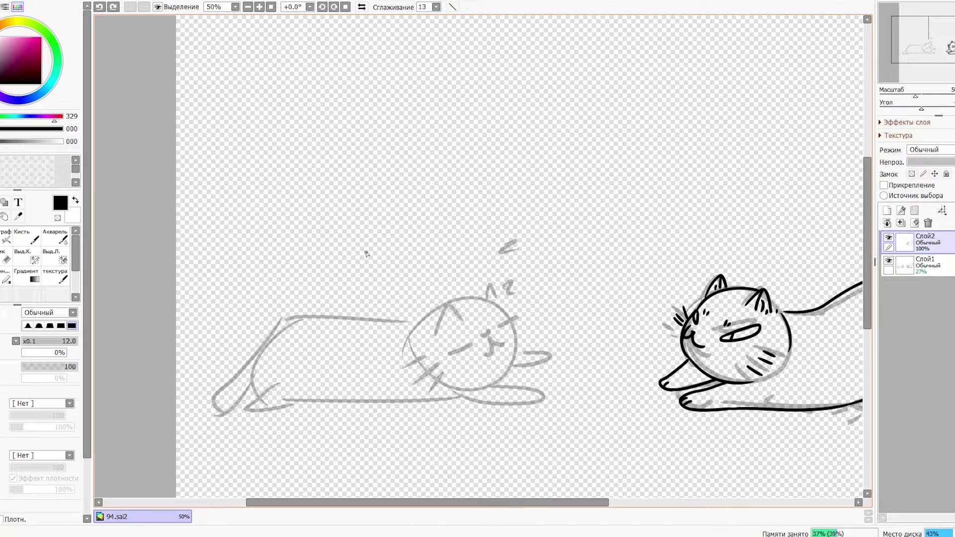
scroll(390, 364, up, 5)
drag(488, 213, 466, 261)
drag(498, 199, 536, 231)
mouse_move(503, 202)
mouse_down()
mouse_move(496, 247)
mouse_move(510, 245)
mouse_up()
drag(520, 234, 522, 245)
drag(554, 216, 542, 243)
- Ink the top curve of the left cat's head, retrying the stroke until it follows the sketch
drag(571, 202, 591, 172)
key(ctrl+z)
drag(430, 251, 636, 248)
key(ctrl+z)
key(ctrl+z)
mouse_move(432, 251)
mouse_down()
mouse_move(660, 314)
mouse_move(642, 247)
mouse_move(654, 298)
mouse_move(646, 316)
mouse_move(652, 302)
mouse_up()
key(ctrl+z)
key(ctrl+z)
key(ctrl+z)
key(ctrl+z)
- Ink the left cat's far ear and clean up the line at its base with the eraser
drag(572, 198, 611, 227)
drag(583, 179, 588, 212)
drag(565, 347, 545, 295)
key(e)
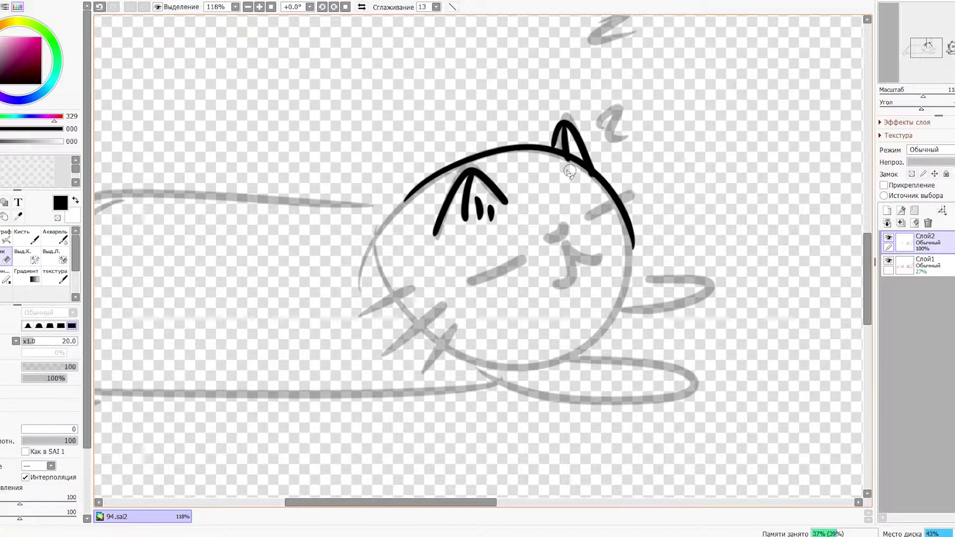
key(ctrl+z)
mouse_move(563, 163)
mouse_down()
mouse_move(585, 172)
mouse_move(578, 183)
mouse_move(562, 172)
mouse_up()
- Ink the front curve of the left cat's head from below the far ear round to the chin, retrying the stroke
key(n)
mouse_move(616, 191)
mouse_down()
mouse_move(592, 309)
mouse_move(518, 342)
mouse_up()
key(ctrl+z)
mouse_move(602, 293)
mouse_down()
mouse_move(502, 345)
mouse_move(453, 347)
mouse_up()
key(ctrl+z)
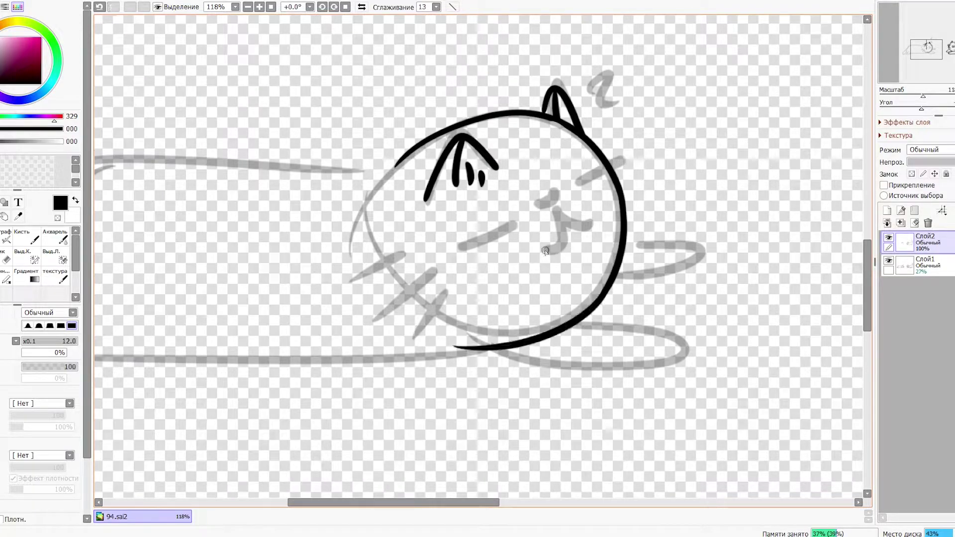
- Ink the left cat's face with closed curved eyes, a small nose, a smiling mouth and a muzzle line
scroll(545, 251, down, 9)
drag(581, 231, 552, 244)
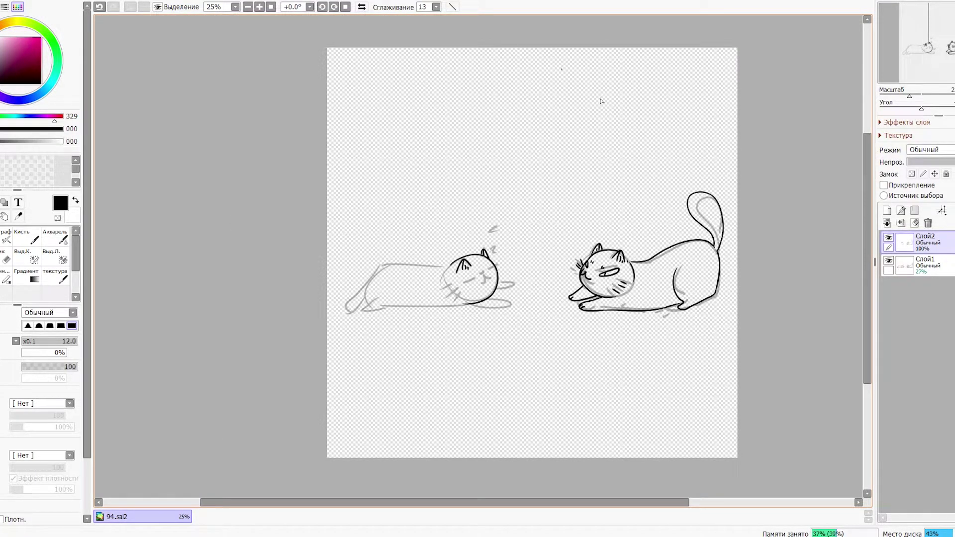
scroll(487, 319, up, 8)
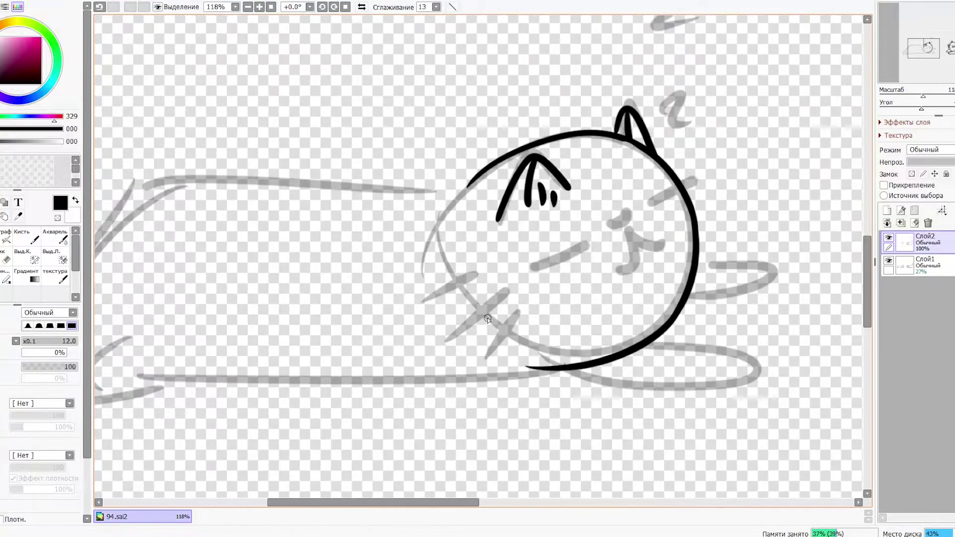
mouse_move(646, 203)
mouse_down()
mouse_move(665, 264)
mouse_move(619, 215)
mouse_move(604, 240)
mouse_move(654, 222)
mouse_up()
key(ctrl+z)
mouse_move(583, 240)
mouse_down()
mouse_move(565, 256)
mouse_move(538, 258)
mouse_up()
drag(652, 201, 669, 184)
- Ink the left cat's two outstretched front paws, retrying the strokes until they join the head outline
drag(355, 280, 482, 270)
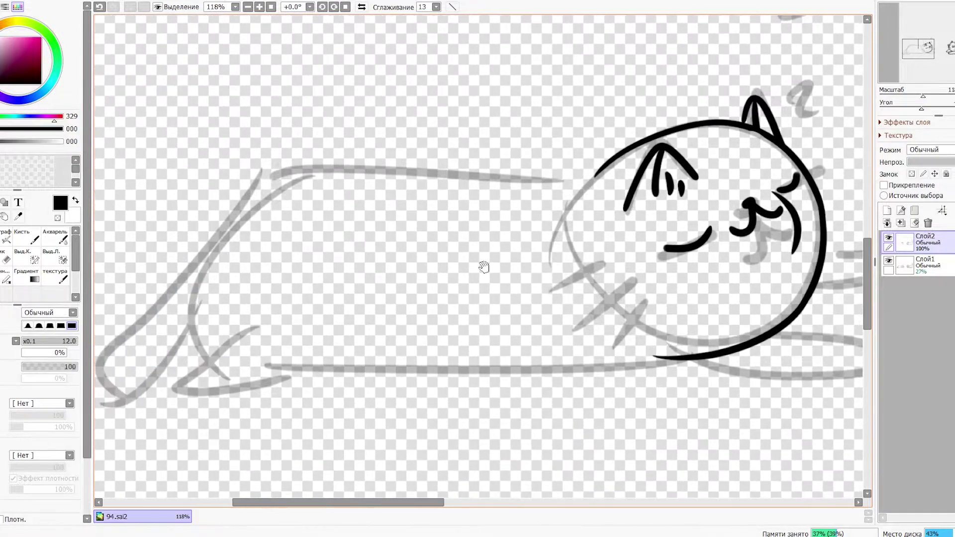
drag(706, 291, 549, 270)
drag(627, 307, 711, 328)
key(ctrl+z)
mouse_move(638, 300)
mouse_down()
mouse_move(718, 321)
mouse_move(537, 342)
mouse_move(695, 340)
mouse_move(480, 347)
mouse_up()
key(ctrl+z)
mouse_move(670, 222)
mouse_down()
mouse_move(736, 226)
mouse_move(661, 266)
mouse_up()
drag(739, 231, 731, 242)
key(ctrl+z)
key(ctrl+z)
mouse_move(586, 344)
mouse_down()
mouse_move(354, 357)
mouse_move(567, 346)
mouse_up()
- Ink the left cat's long back line and curved rump, retrying the strokes until they follow the sketch
scroll(545, 342, down, 5)
scroll(543, 342, up, 4)
drag(334, 294, 486, 313)
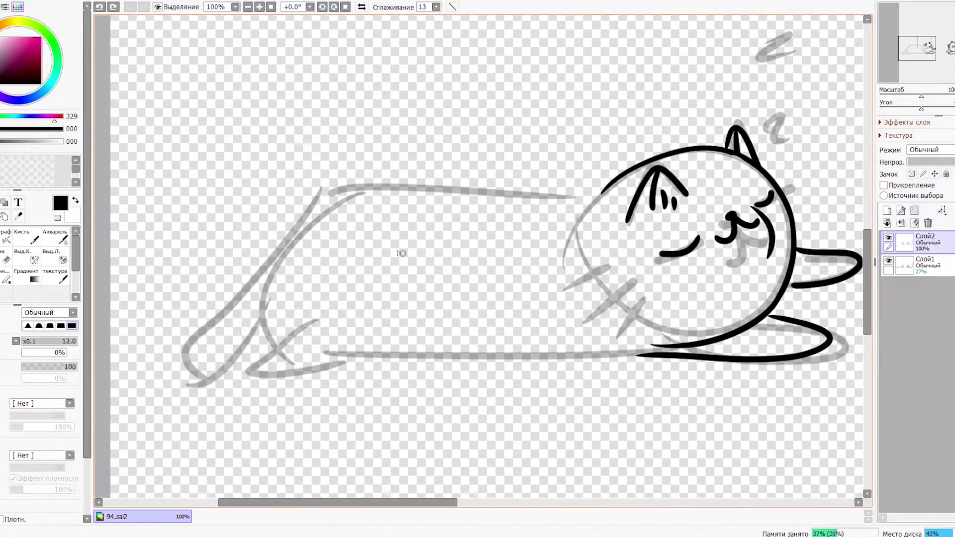
key(ctrl+z)
mouse_move(605, 185)
mouse_down()
mouse_move(454, 204)
mouse_move(313, 198)
mouse_move(554, 191)
mouse_move(299, 208)
mouse_move(238, 327)
mouse_up()
key(ctrl+z)
key(ctrl+z)
mouse_move(302, 201)
mouse_down()
mouse_move(259, 339)
mouse_move(276, 340)
mouse_move(352, 291)
mouse_up()
key(ctrl+z)
key(ctrl+z)
key(ctrl+z)
- Ink the left cat's belly line, hind paw and short leg line
mouse_move(695, 329)
mouse_down()
mouse_move(334, 326)
mouse_move(415, 324)
mouse_up()
key(ctrl+z)
drag(688, 330, 407, 332)
drag(359, 294, 334, 358)
key(ctrl+z)
mouse_move(326, 255)
mouse_down()
mouse_move(316, 326)
mouse_move(413, 332)
mouse_up()
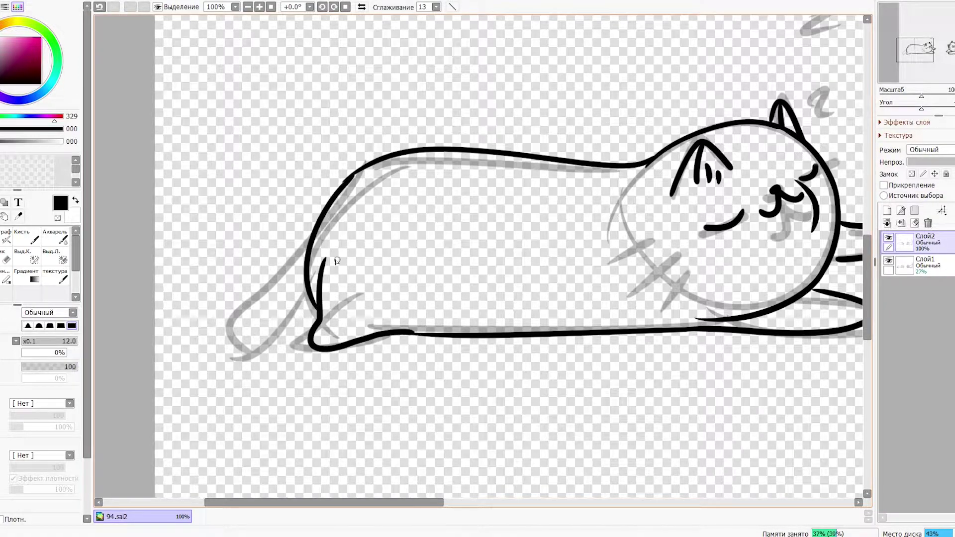
mouse_move(306, 249)
mouse_down()
mouse_move(316, 328)
mouse_move(290, 318)
mouse_move(318, 315)
mouse_up()
key(ctrl+z)
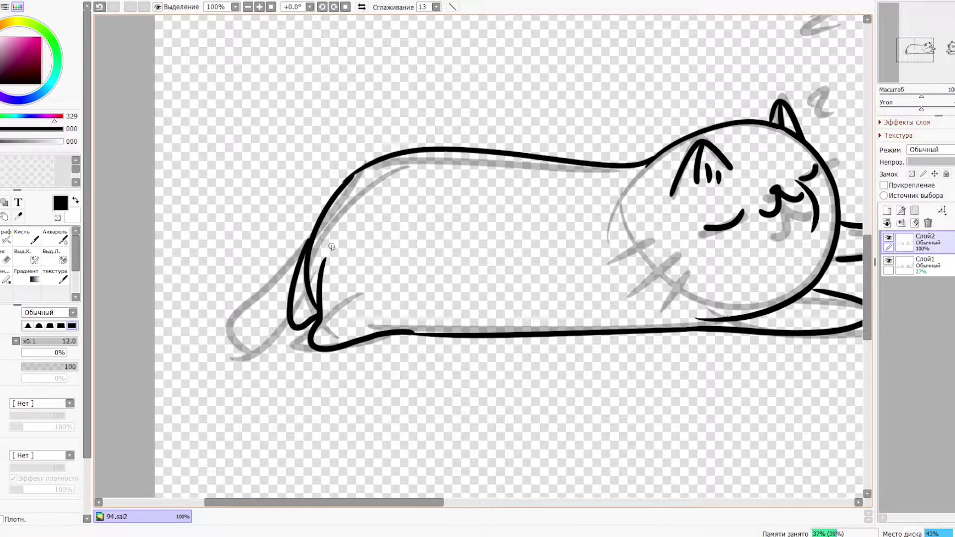
key(ctrl+z)
key(ctrl+z)
- Ink the left cat's long hanging tail continuing from the back, erasing the rump outline that crosses it
mouse_move(351, 175)
mouse_down()
mouse_move(325, 259)
mouse_move(303, 239)
mouse_up()
key(e)
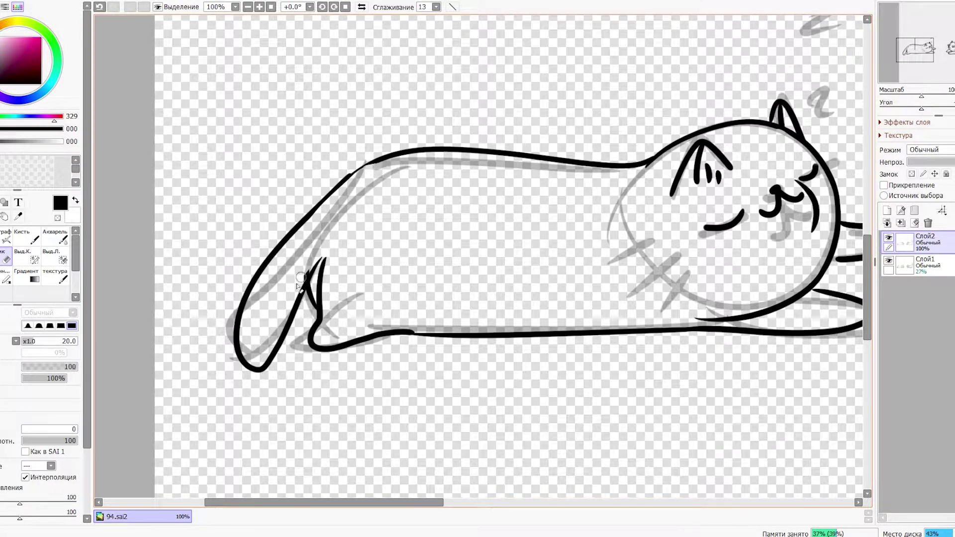
key(n)
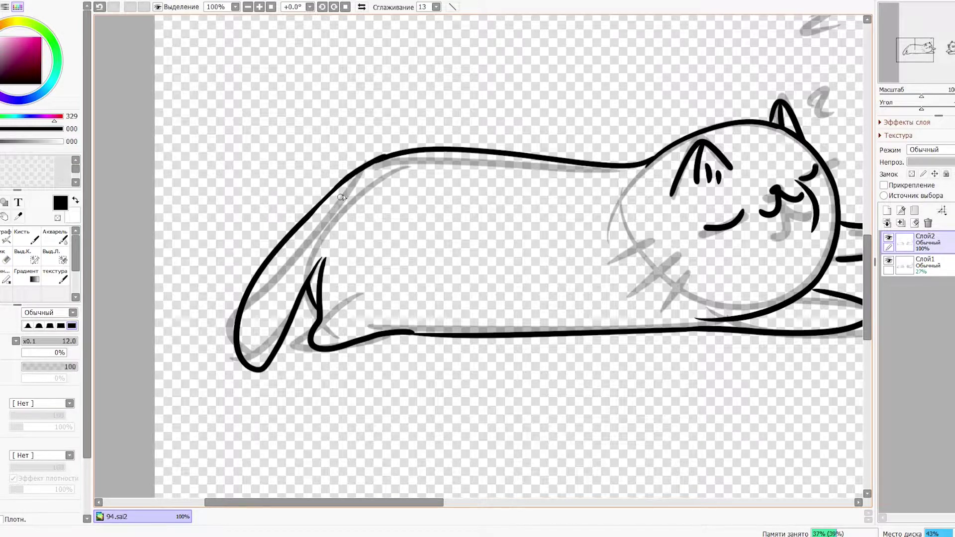
- Ink the left cat's cheek curve and short whisker strokes
scroll(360, 186, down, 3)
drag(458, 279, 375, 317)
scroll(397, 267, up, 5)
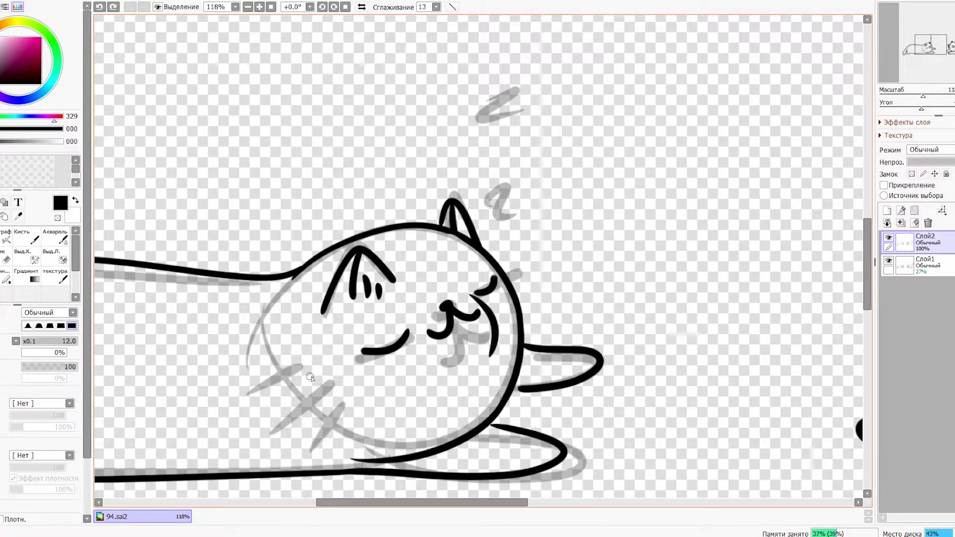
drag(406, 330, 398, 364)
drag(276, 344, 280, 397)
- Draw three small Z letters rising above the left cat's far ear
drag(381, 280, 371, 356)
drag(458, 300, 467, 314)
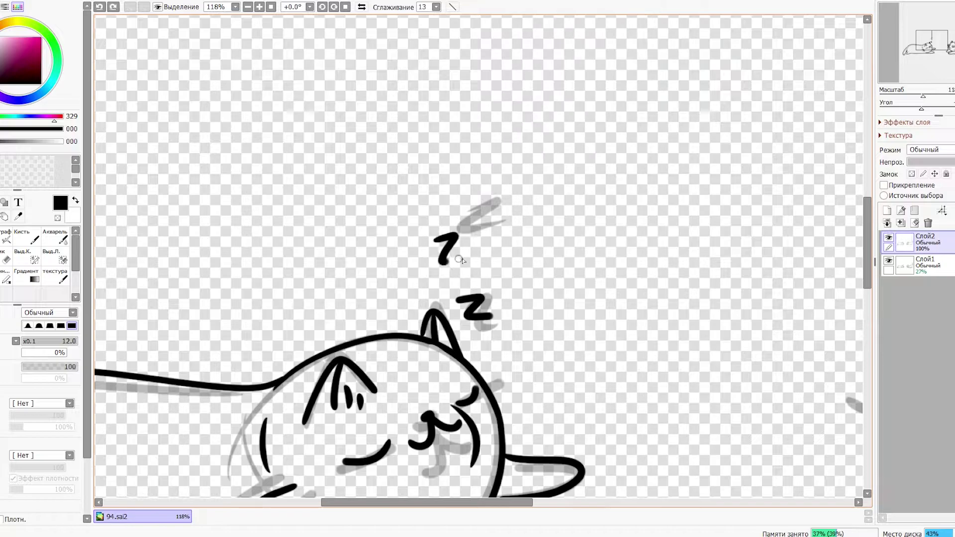
scroll(510, 214, down, 5)
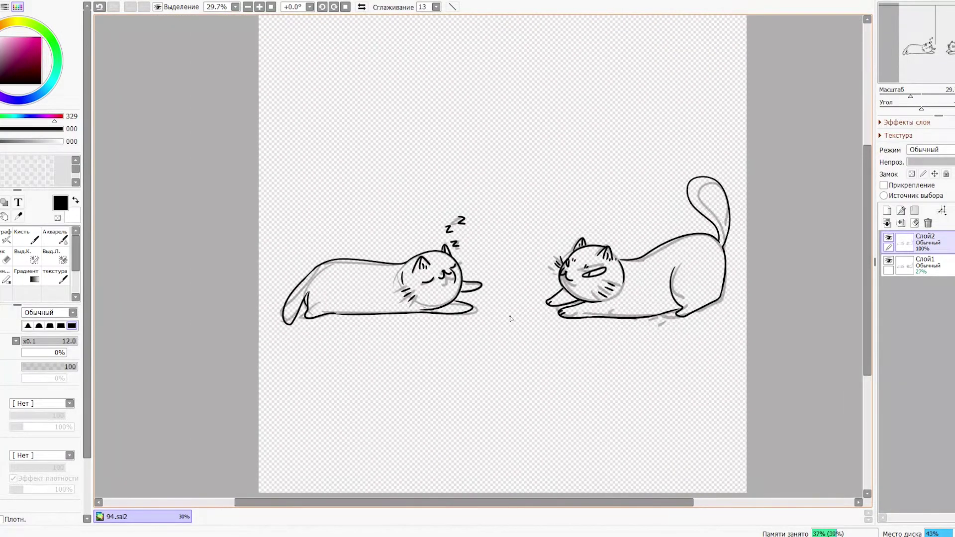
scroll(504, 328, up, 3)
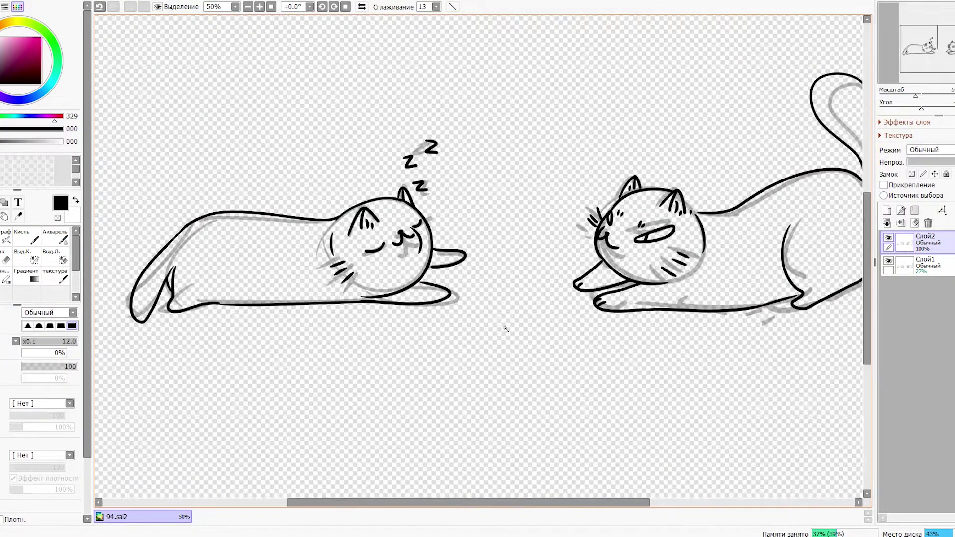
- Select the left cat together with its Z letters and scale it up slightly with a free transform
scroll(504, 328, down, 2)
key(l)
mouse_move(290, 178)
mouse_down()
mouse_move(217, 247)
mouse_move(358, 185)
mouse_up()
key(ctrl+t)
drag(479, 194, 528, 172)
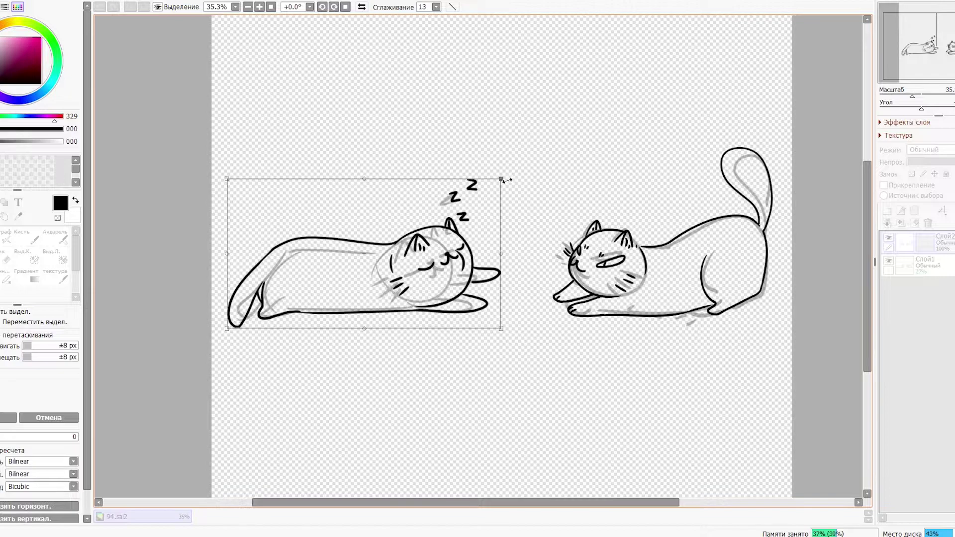
key(Return)
- Hide the sketch layer Слой1 and add a new layer between it and the line art
click(888, 260)
scroll(499, 330, down, 3)
scroll(476, 383, up, 2)
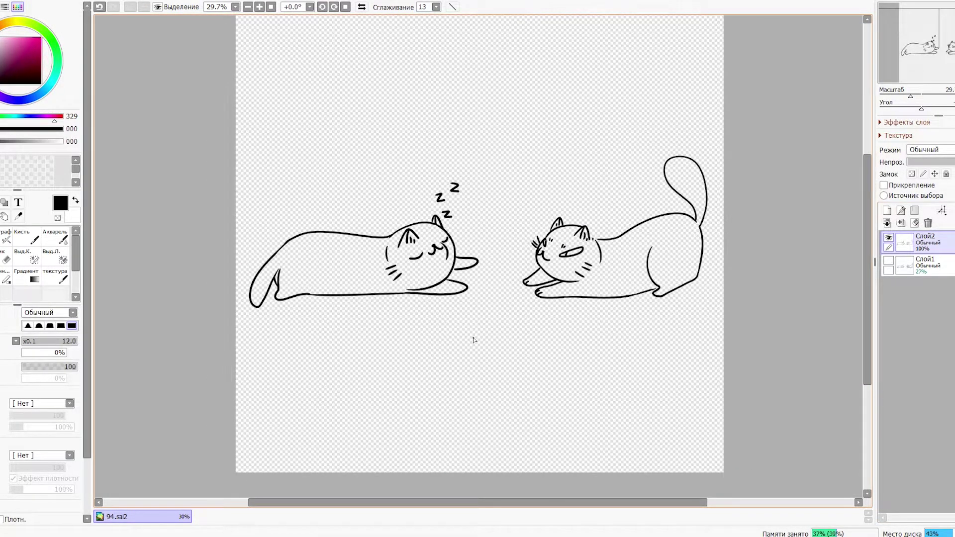
click(926, 265)
click(887, 210)
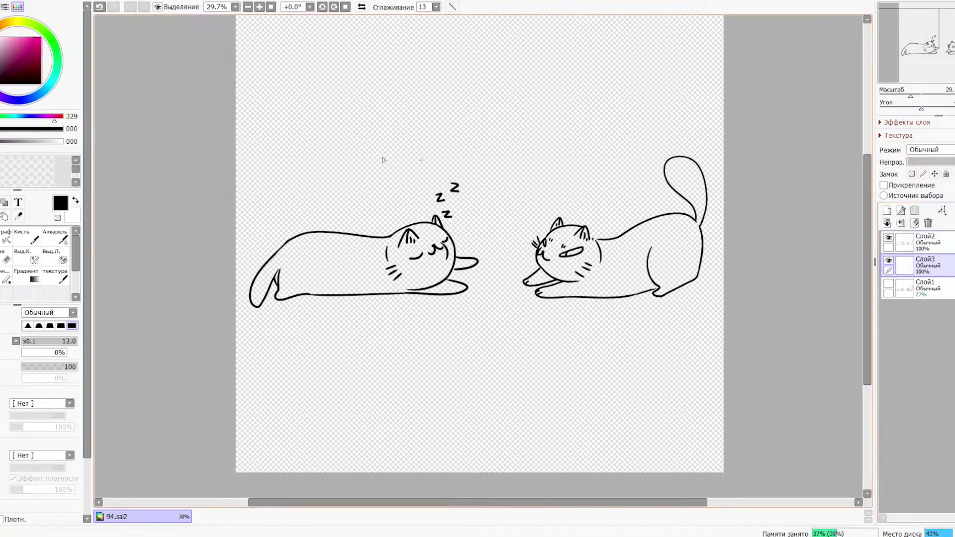
- Select the empty background around the line art on layer Слой2 with the Magic Wand and invert the selection
key(w)
click(515, 150)
key(ctrl+d)
click(921, 246)
click(494, 237)
scroll(495, 237, up, 5)
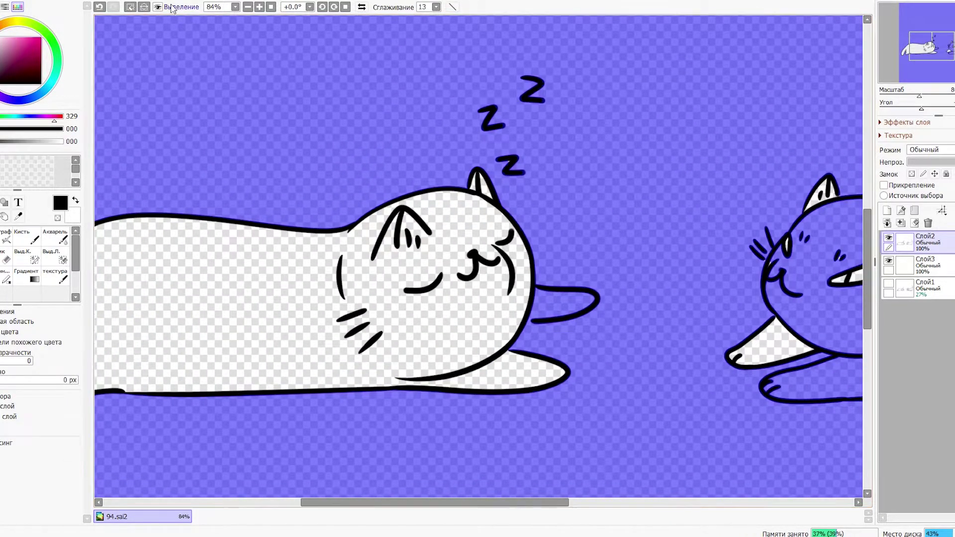
click(131, 1)
click(166, 23)
- Add the left cat's far front paw to the selection with the selection pen at size 35
drag(529, 236, 289, 207)
click(28, 257)
key(bracketleft)
key(bracketleft)
key(bracketleft)
key(bracketleft)
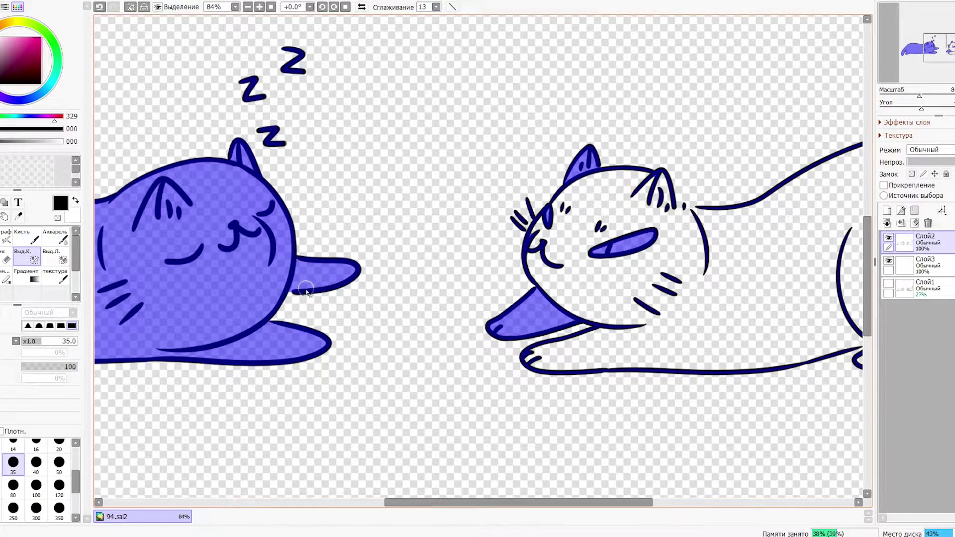
drag(272, 282, 488, 271)
drag(347, 311, 254, 322)
- Paint the right cat's head into the selection with the selection pen at size 80
drag(678, 319, 372, 328)
key(bracketright)
key(bracketright)
key(bracketright)
key(bracketright)
key(bracketright)
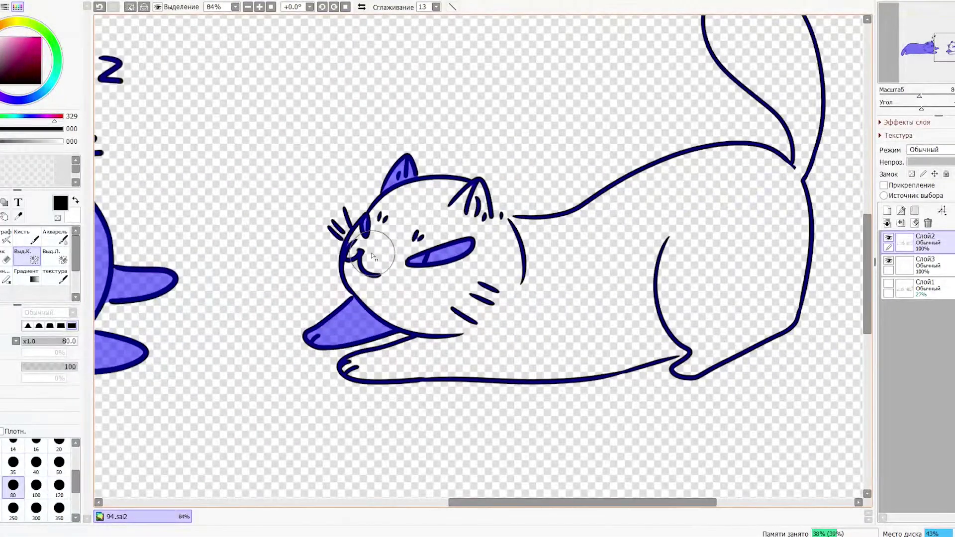
key(bracketright)
drag(373, 256, 367, 268)
mouse_move(392, 226)
mouse_down()
mouse_move(434, 201)
mouse_move(463, 212)
mouse_up()
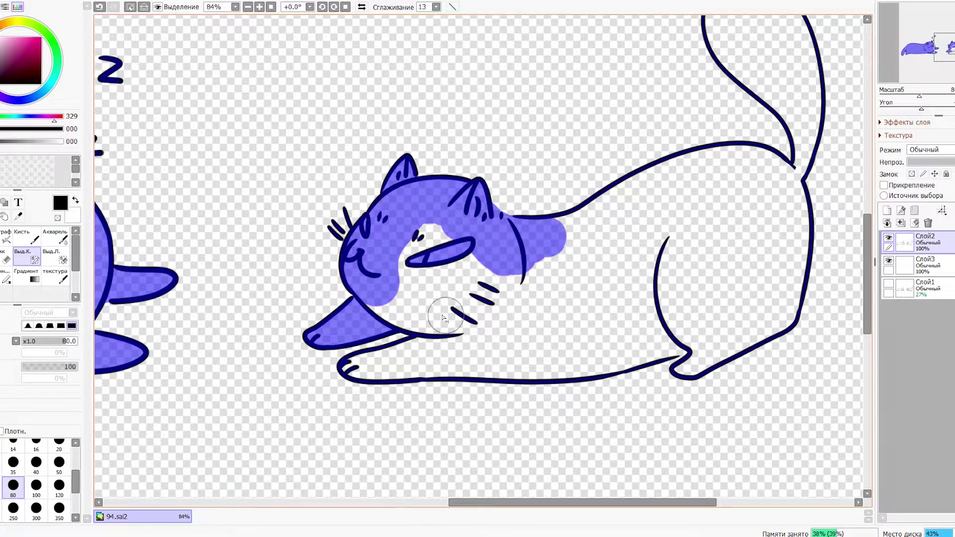
mouse_move(386, 307)
mouse_down()
mouse_move(439, 323)
mouse_move(419, 290)
mouse_move(454, 244)
mouse_move(481, 299)
mouse_up()
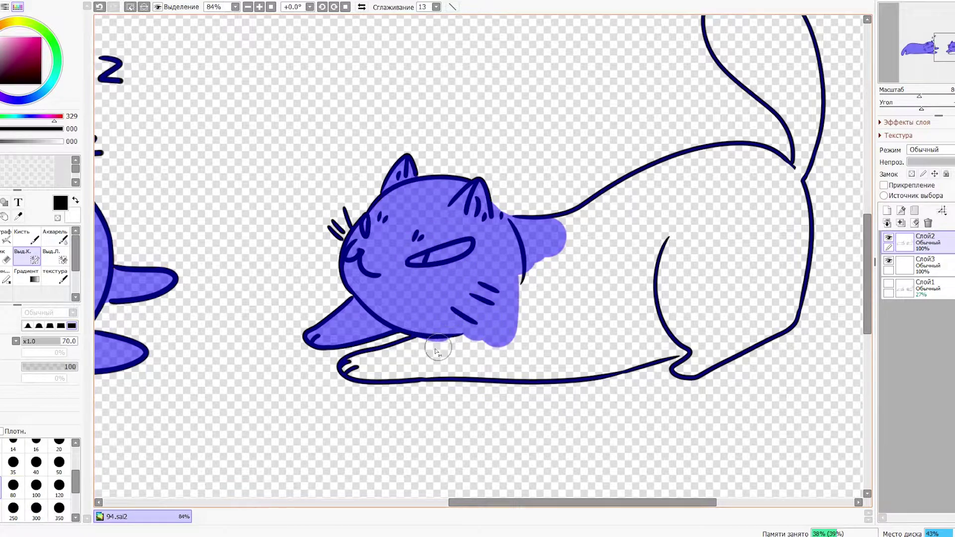
- Add the right cat's body, legs and tail to the selection, using the selection pen and the Magic Wand
drag(726, 318, 708, 326)
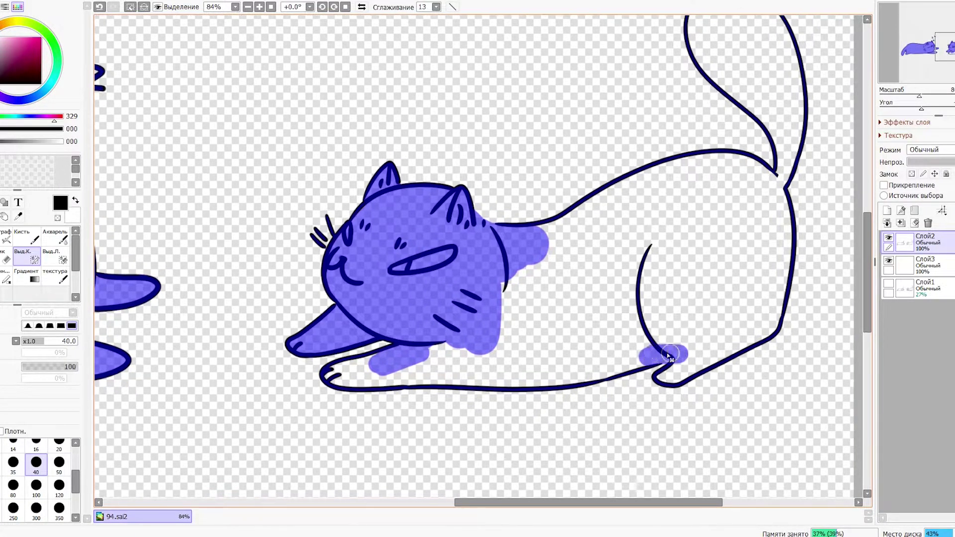
drag(793, 196, 696, 256)
key(w)
click(431, 343)
drag(342, 396, 395, 355)
click(26, 255)
scroll(483, 204, down, 6)
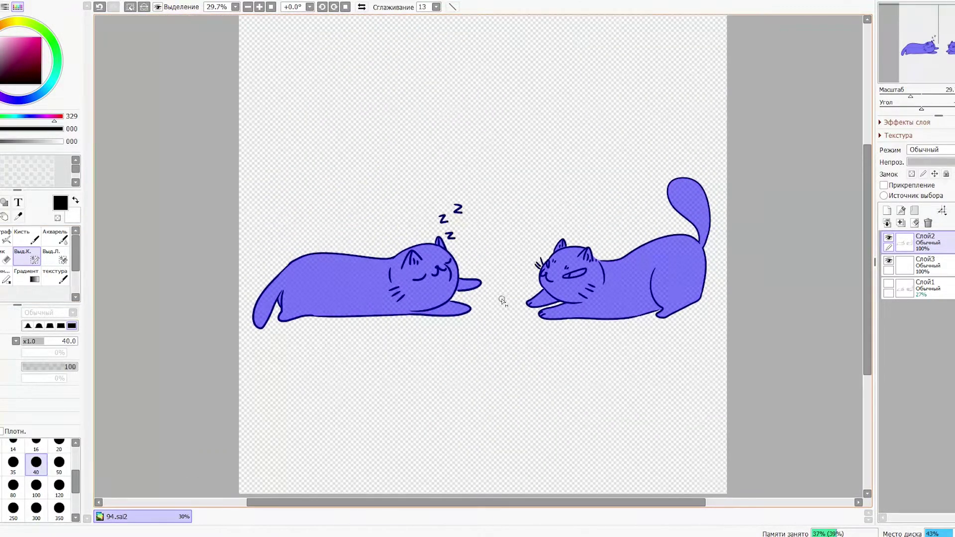
scroll(502, 300, up, 1)
drag(409, 253, 455, 313)
- Fill the left cat with light beige on layer Слой3
click(922, 265)
key(w)
click(2, 25)
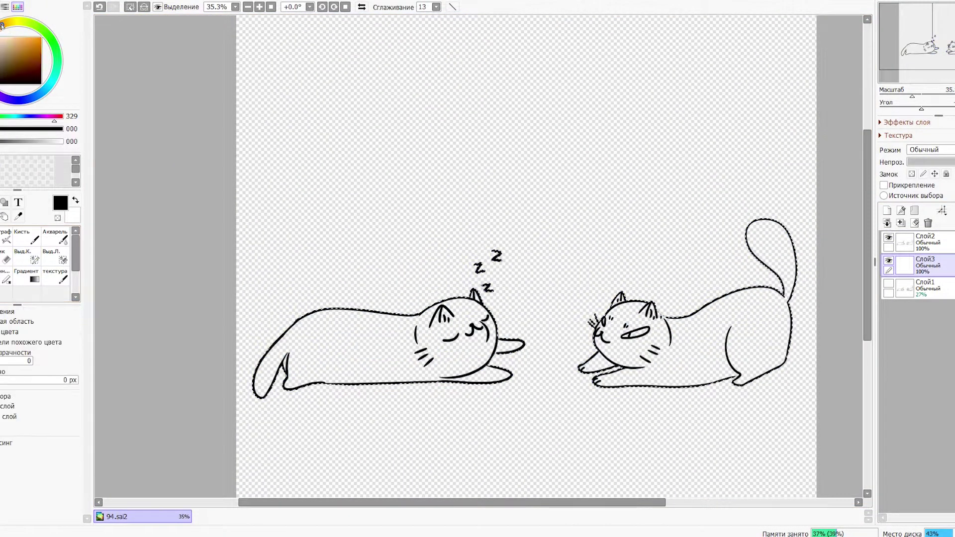
click(1, 46)
click(398, 363)
- Try brown and lighter tan fills on the right cat
click(9, 52)
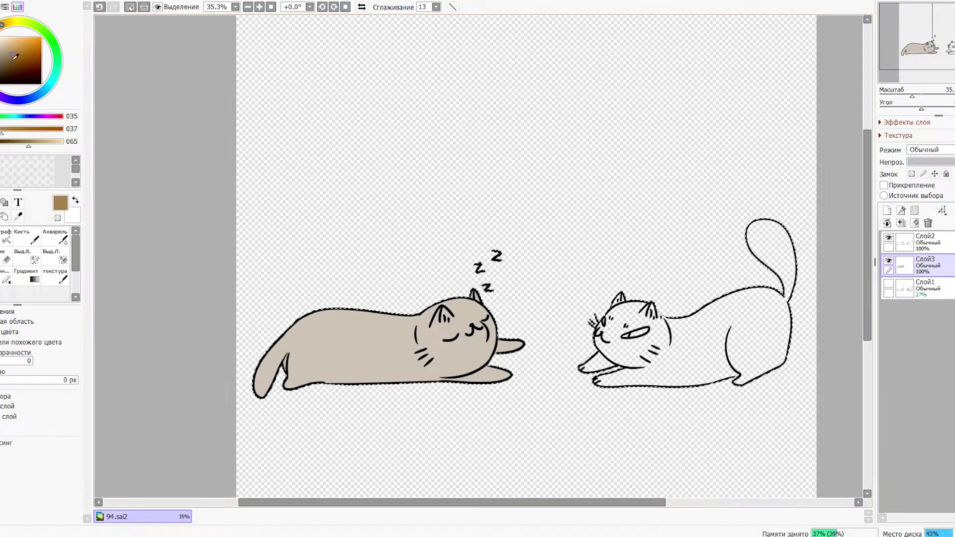
key(ctrl+f)
click(9, 46)
click(592, 319)
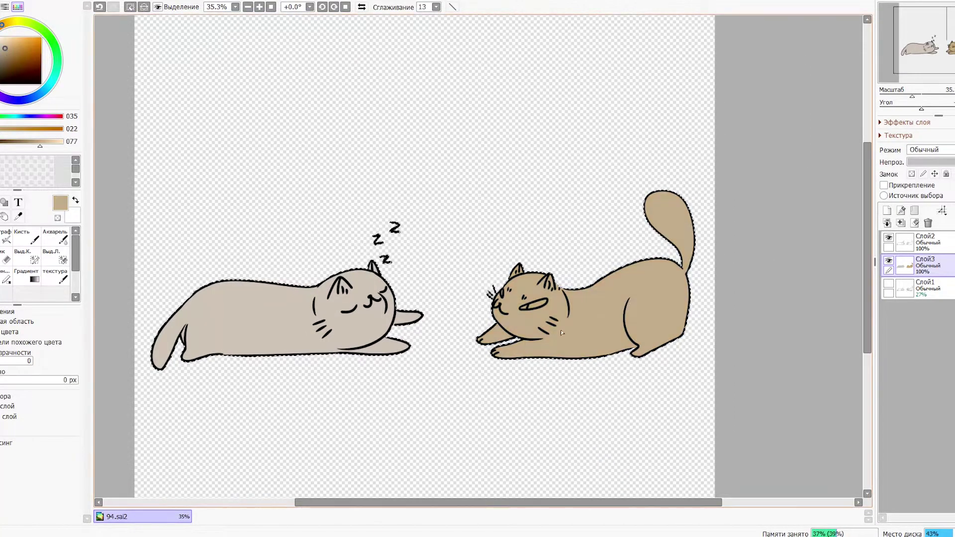
click(24, 50)
key(n)
scroll(642, 307, up, 2)
mouse_move(709, 90)
mouse_down()
mouse_move(635, 142)
mouse_move(707, 60)
mouse_move(639, 120)
mouse_up()
key(ctrl+z)
key([)
key([)
key([)
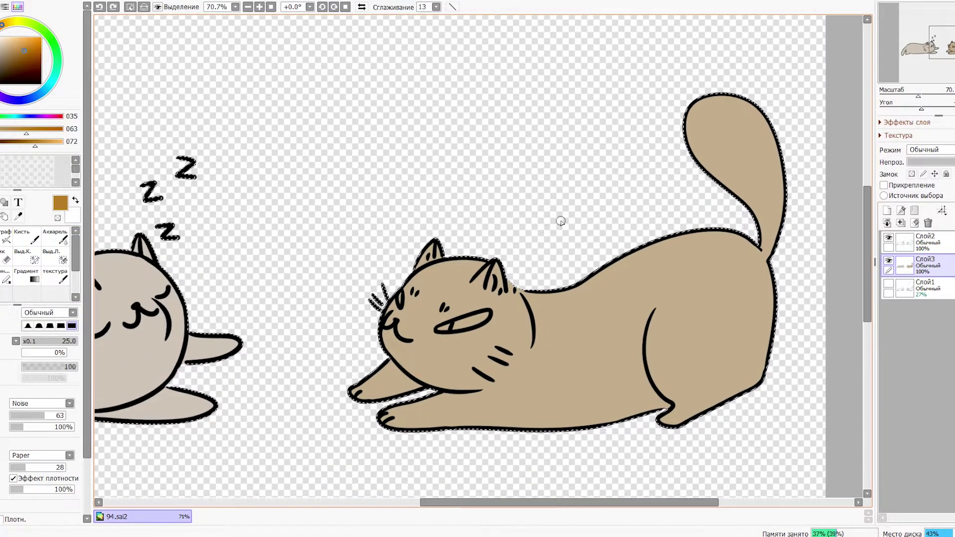
scroll(562, 193, down, 2)
drag(409, 217, 434, 255)
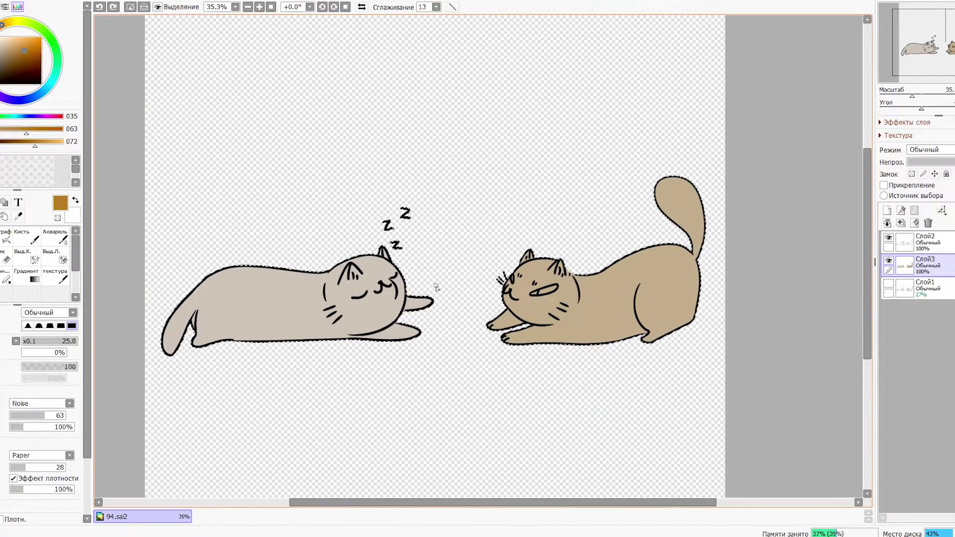
key(ctrl+z)
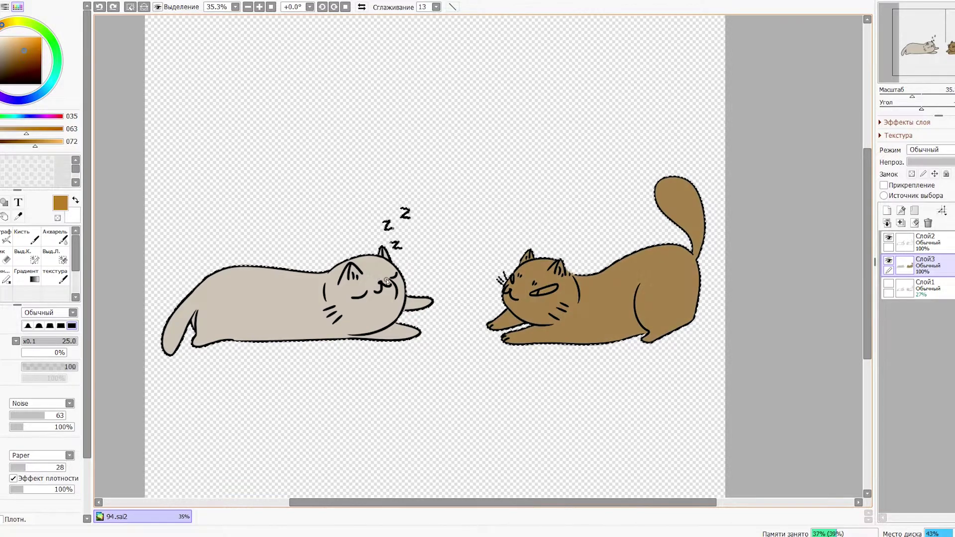
- Fill the right cat with dark grey, HSV 035/000/026
right_click(498, 280)
key(w)
click(603, 326)
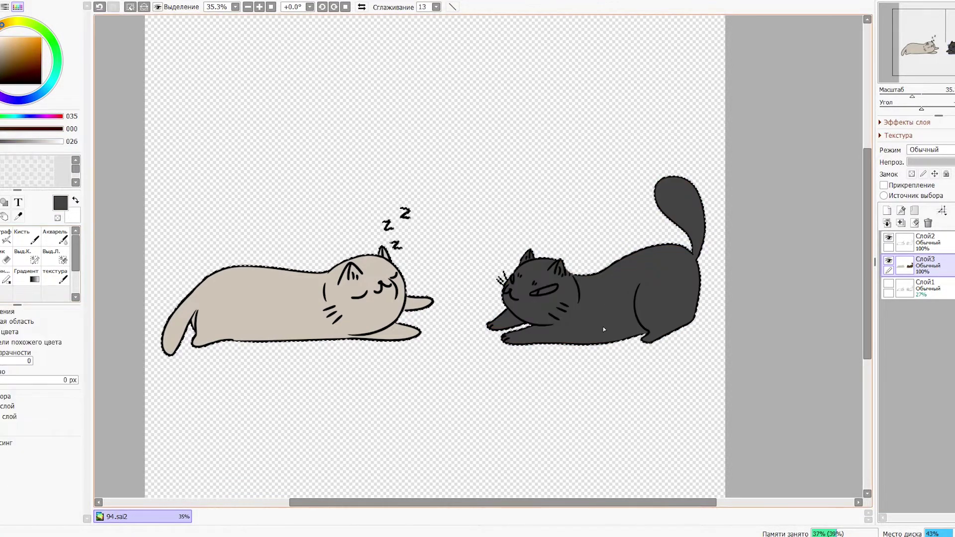
- Sample the left cat's beige and paint a round muzzle patch on the right cat with a larger textured brush
right_click(243, 273)
scroll(652, 351, up, 3)
scroll(652, 351, up, 1)
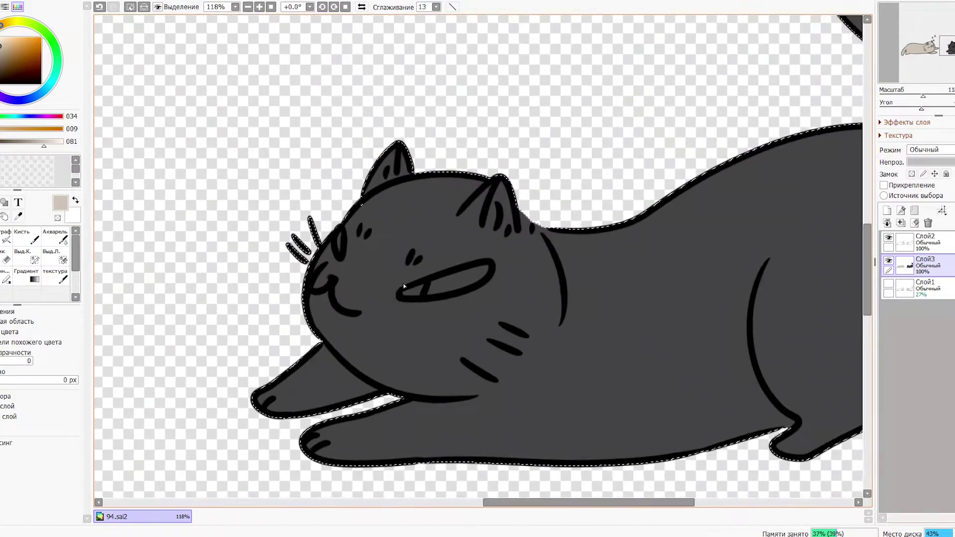
key(b)
key(bracketright)
key(bracketright)
mouse_move(329, 272)
mouse_down()
mouse_move(369, 276)
mouse_move(321, 306)
mouse_move(342, 276)
mouse_move(332, 334)
mouse_move(340, 278)
mouse_up()
- Paint the inside of the right cat's near ear beige with the brush reduced to size 20
drag(460, 341, 338, 352)
key(bracketleft)
key(bracketleft)
key(bracketleft)
drag(379, 198, 372, 224)
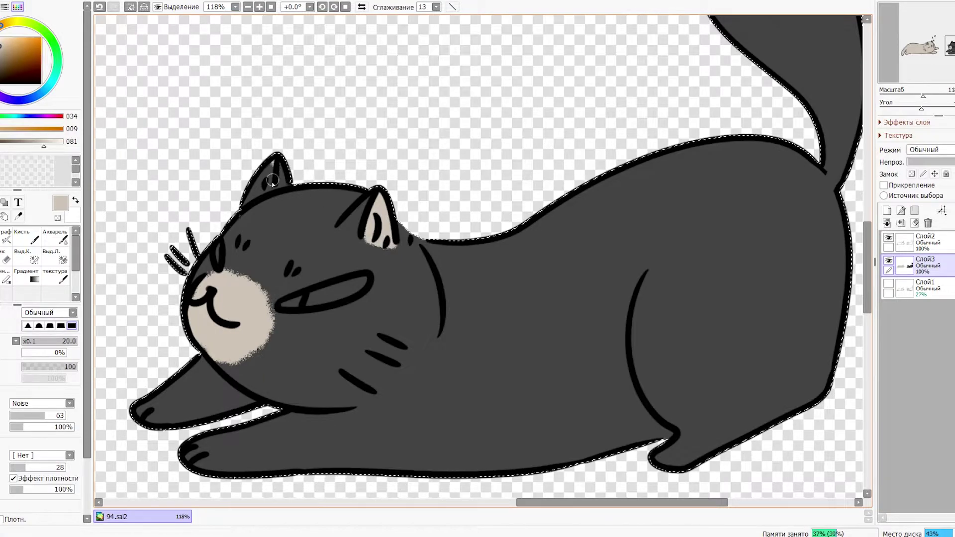
- Paint the inside of the right cat's far ear beige and refine the rounded edge of its muzzle patch
drag(254, 195, 247, 201)
right_click(249, 219)
right_click(254, 313)
drag(226, 276, 283, 297)
key(ctrl+z)
drag(259, 344, 224, 362)
key(ctrl+z)
right_click(249, 368)
mouse_move(224, 272)
mouse_down()
mouse_move(276, 320)
mouse_move(261, 348)
mouse_up()
right_click(264, 303)
scroll(267, 303, down, 7)
scroll(173, 231, up, 5)
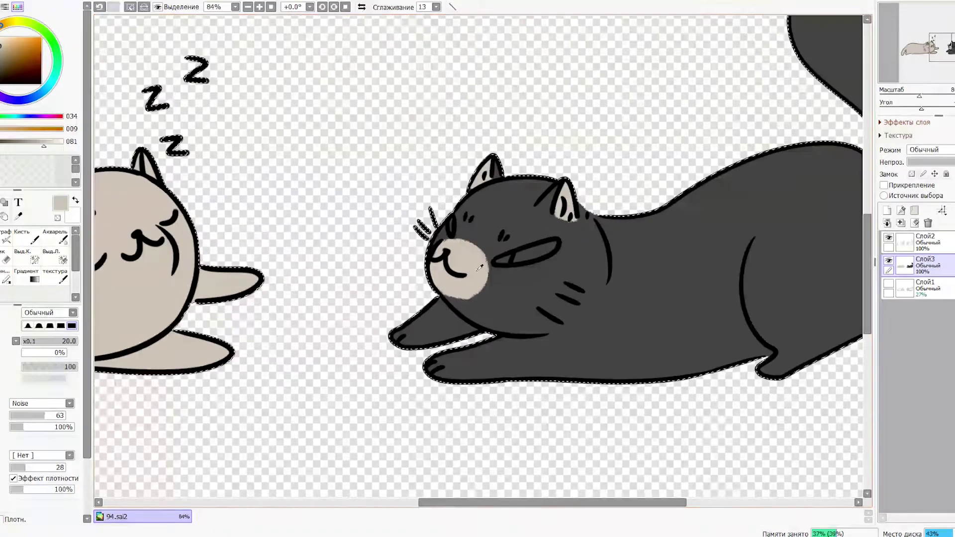
- Paint beige socks on the right cat's two front paws and its hind foot
drag(436, 362, 447, 368)
drag(410, 327, 430, 343)
mouse_move(783, 351)
mouse_down()
mouse_move(537, 365)
mouse_move(507, 388)
mouse_up()
key(ctrl+z)
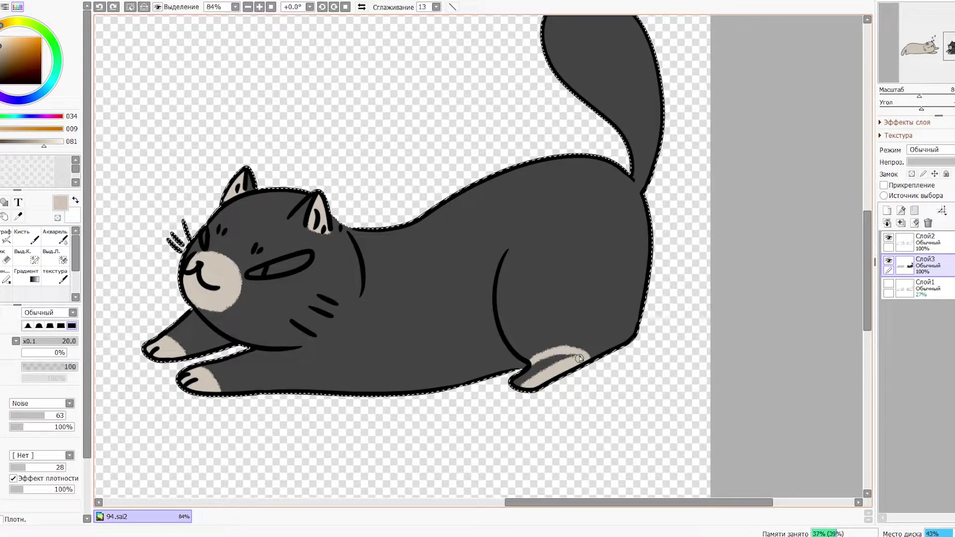
- Paint the tip of the right cat's tail beige with a slanted lower edge
scroll(574, 367, up, 3)
scroll(537, 298, right, 1)
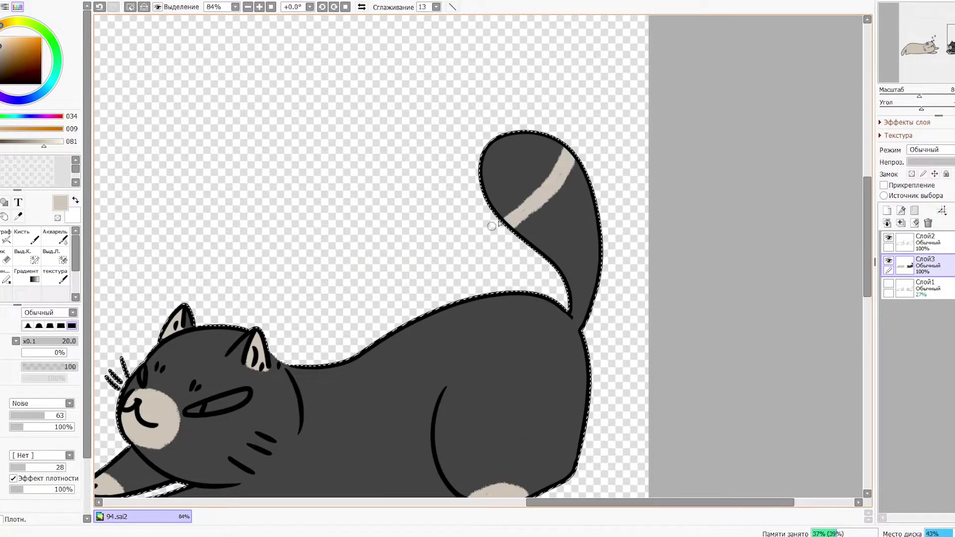
mouse_move(495, 145)
mouse_down()
mouse_move(567, 192)
mouse_move(502, 222)
mouse_move(561, 175)
mouse_up()
scroll(508, 174, down, 6)
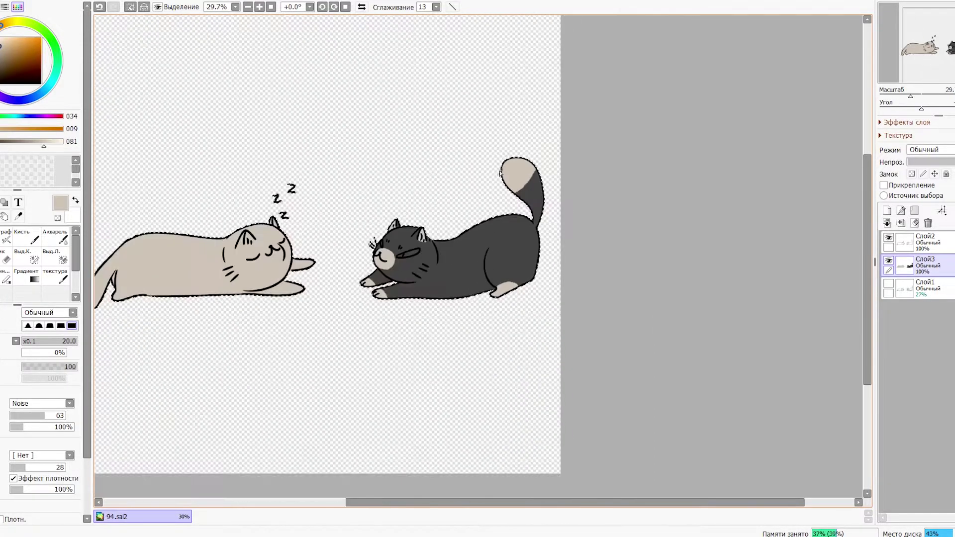
- Fill the left cat with warm tan, HSV 034/035/086
scroll(309, 280, up, 4)
drag(278, 224, 441, 310)
scroll(364, 263, down, 2)
drag(15, 39, 11, 44)
key(g)
click(263, 329)
- Paint a reddish-brown patch, HSV 021/049/066, over the left cat's head and ears, leaving the lower face tan
click(22, 51)
click(1, 28)
click(21, 47)
click(1, 238)
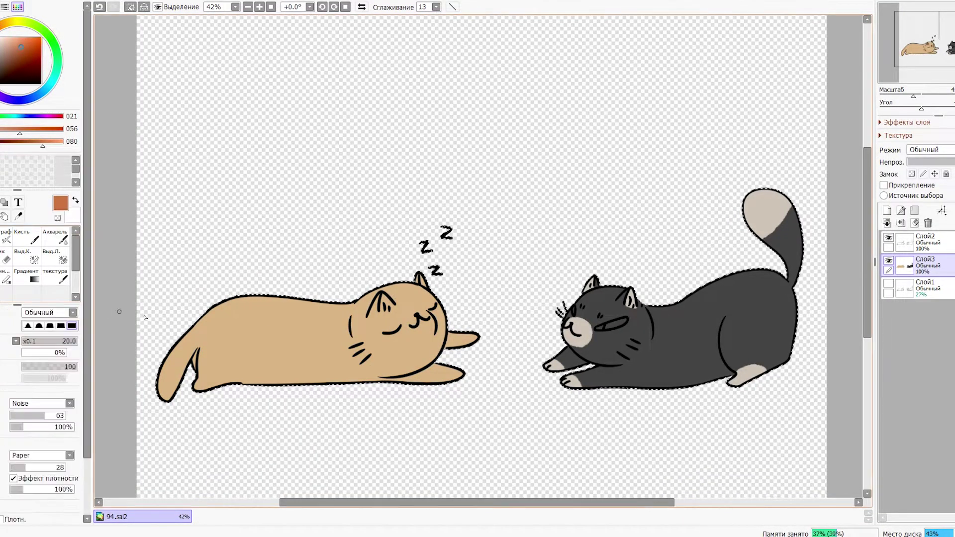
mouse_move(415, 290)
mouse_down()
mouse_move(395, 338)
mouse_move(405, 311)
mouse_up()
key(ctrl+z)
click(18, 53)
click(409, 292)
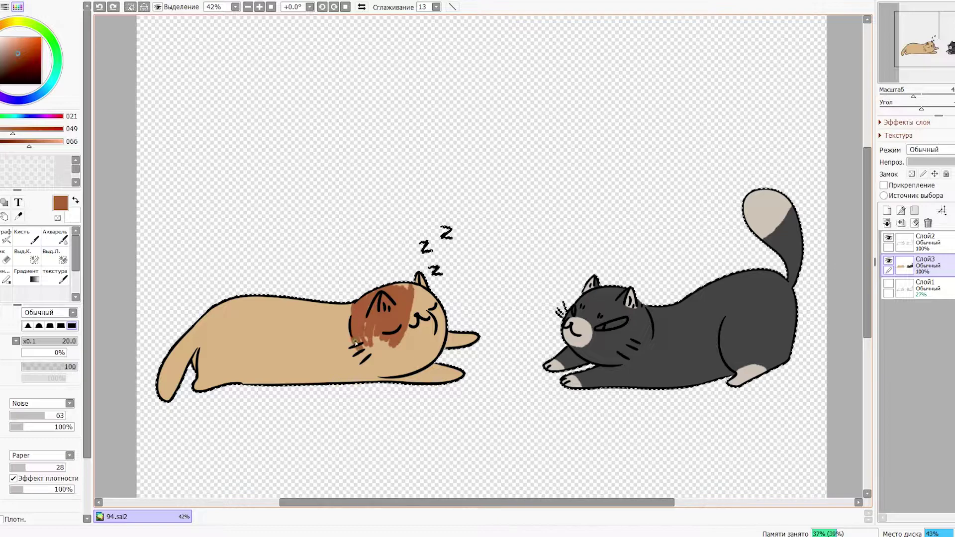
drag(412, 308, 487, 308)
- Extend the reddish brown over the left cat's forelegs and chest, leaving the paw tips tan
drag(448, 372, 480, 361)
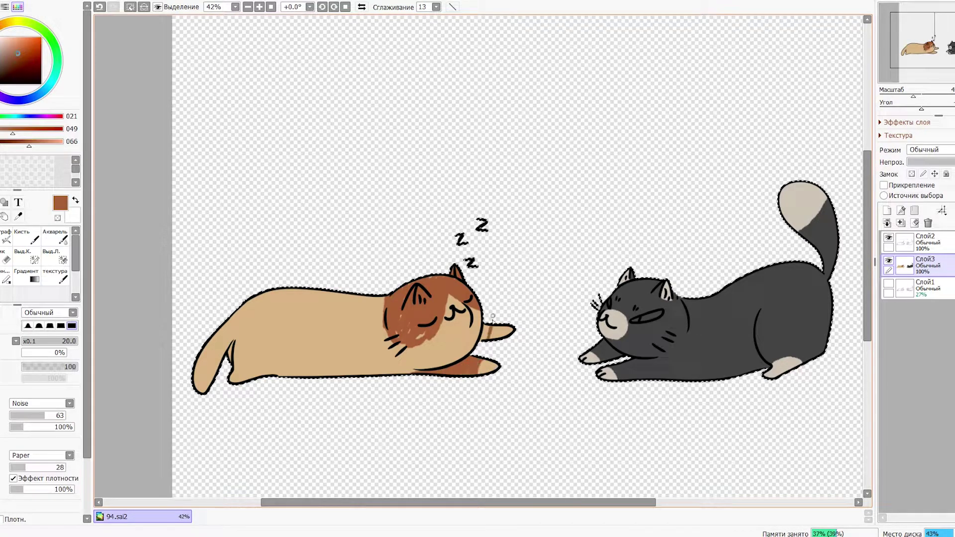
drag(367, 355, 405, 352)
drag(455, 335, 417, 364)
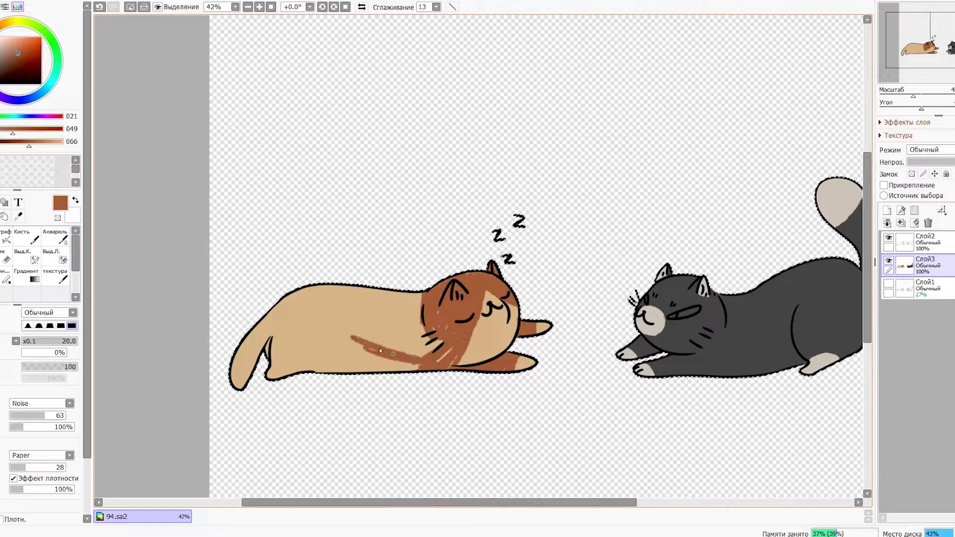
- Cover the left cat's back and sides with reddish brown using a much larger brush, keeping the belly tan
drag(351, 337, 413, 347)
key(])
key(])
key(])
key(])
key(])
key(])
key(])
key(])
key(])
key(])
key(])
key(])
key(])
key(])
key(])
mouse_move(293, 318)
mouse_down()
mouse_move(398, 302)
mouse_move(408, 323)
mouse_up()
- Paint the left cat's tail and hindquarters reddish brown with the brush reduced to size 35
key([)
key([)
key([)
key([)
key([)
key([)
key([)
key([)
key([)
key([)
key([)
drag(273, 320, 257, 359)
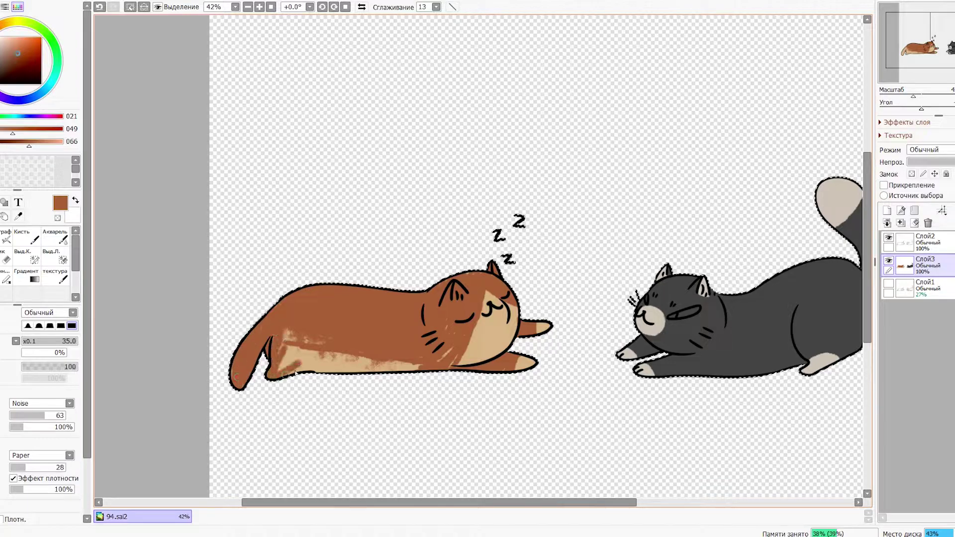
- Smooth the edge between the tan belly and the reddish-brown body using colours sampled from the left cat
alt+click(336, 371)
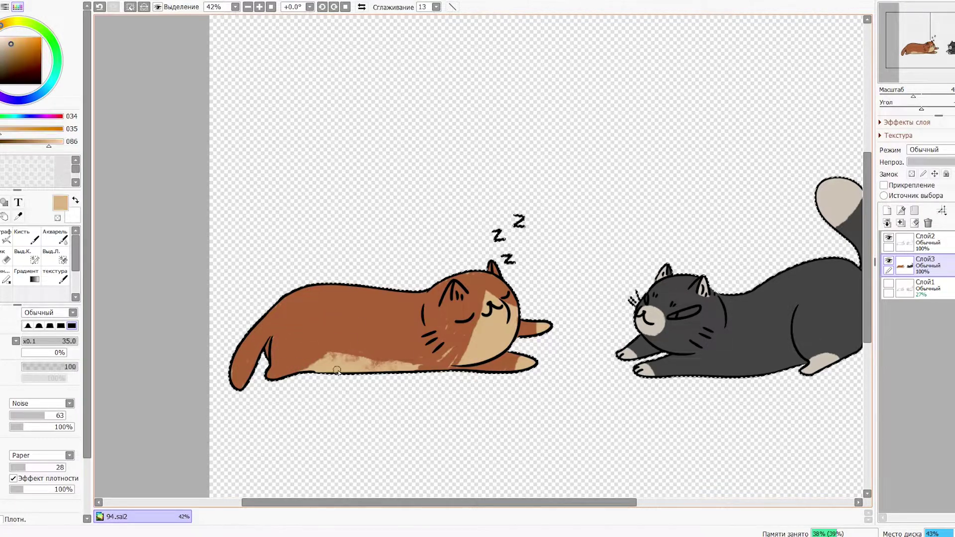
alt+click(298, 348)
drag(303, 364, 387, 352)
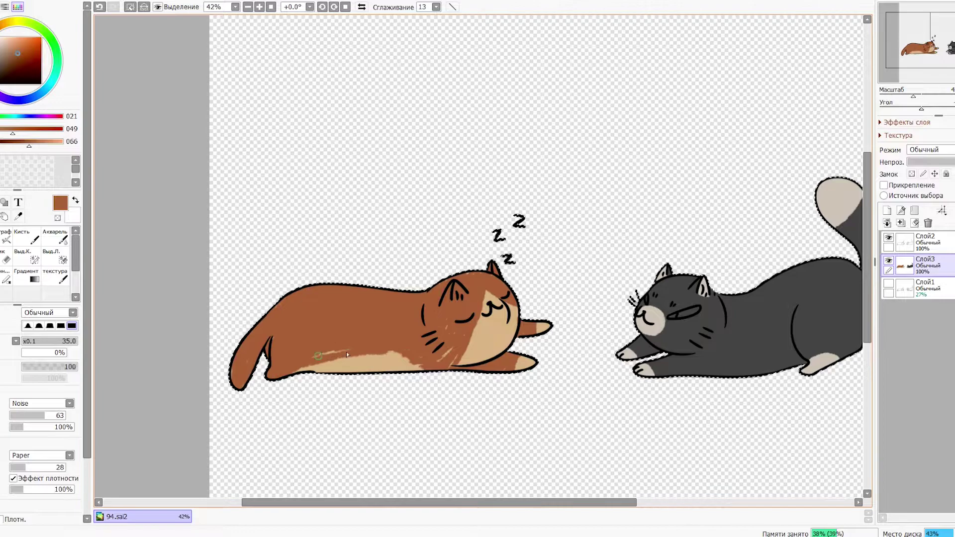
scroll(368, 363, down, 4)
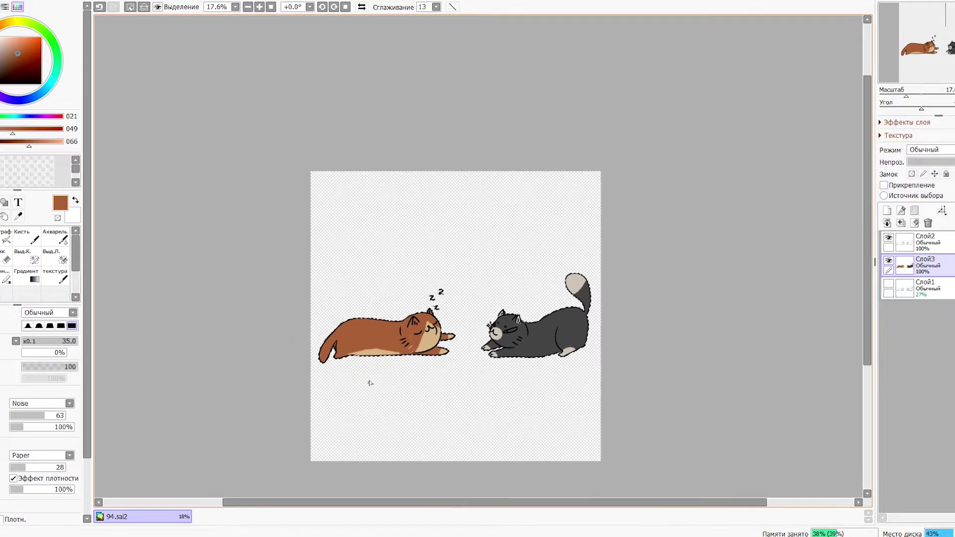
- Paint darker brown stripes and blotches, HSV 021/055/054, on the left cat's head, back, tail and forelegs with a size 30 brush
scroll(377, 336, up, 5)
click(20, 58)
key(bracketleft)
drag(536, 238, 524, 234)
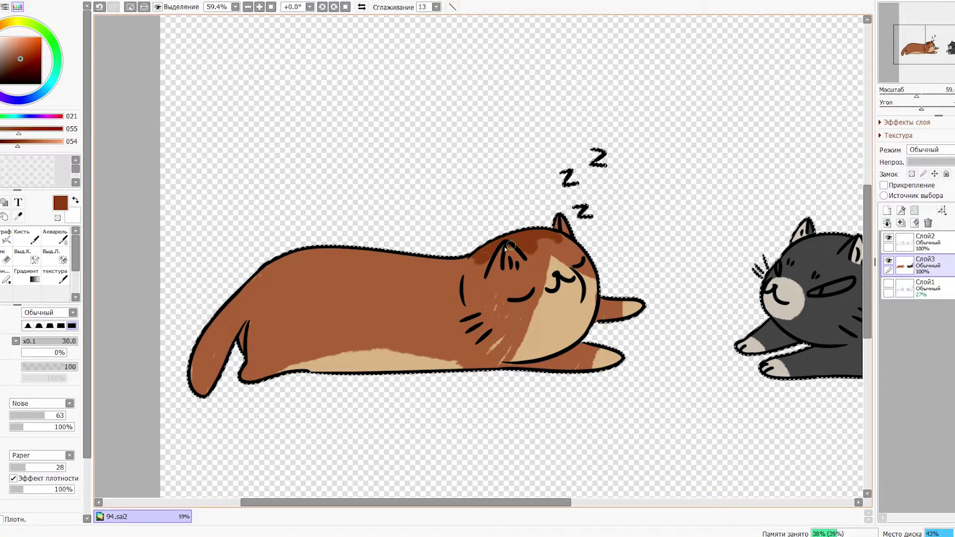
drag(494, 249, 474, 285)
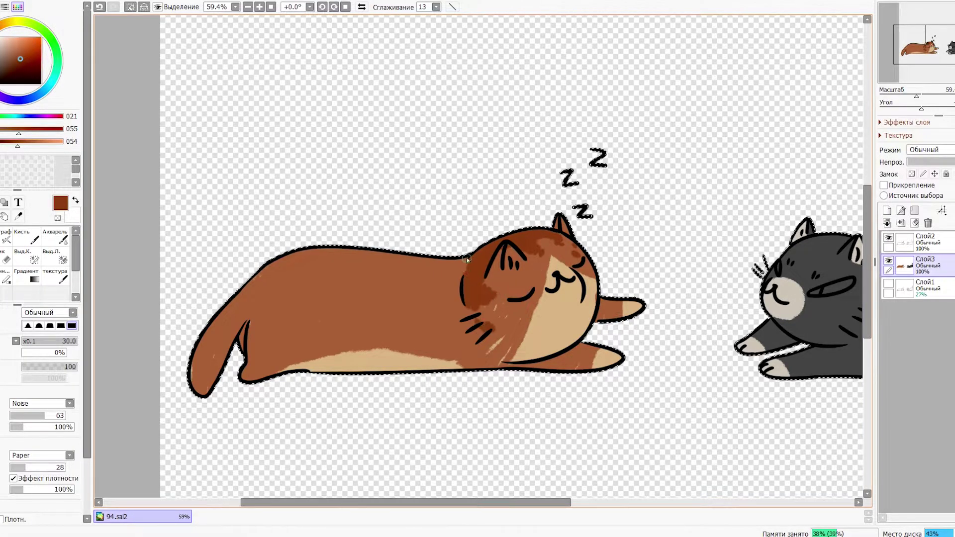
mouse_move(450, 253)
mouse_down()
mouse_move(396, 269)
mouse_move(389, 316)
mouse_up()
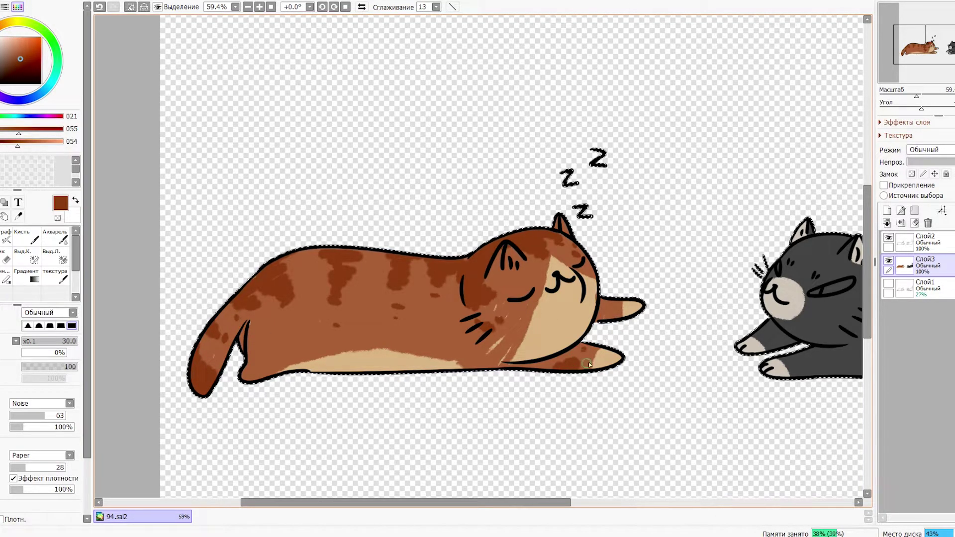
- Add small dark brown spots on the left cat's back, flank and hind leg with a smaller brush, ending at size 25
scroll(488, 324, down, 6)
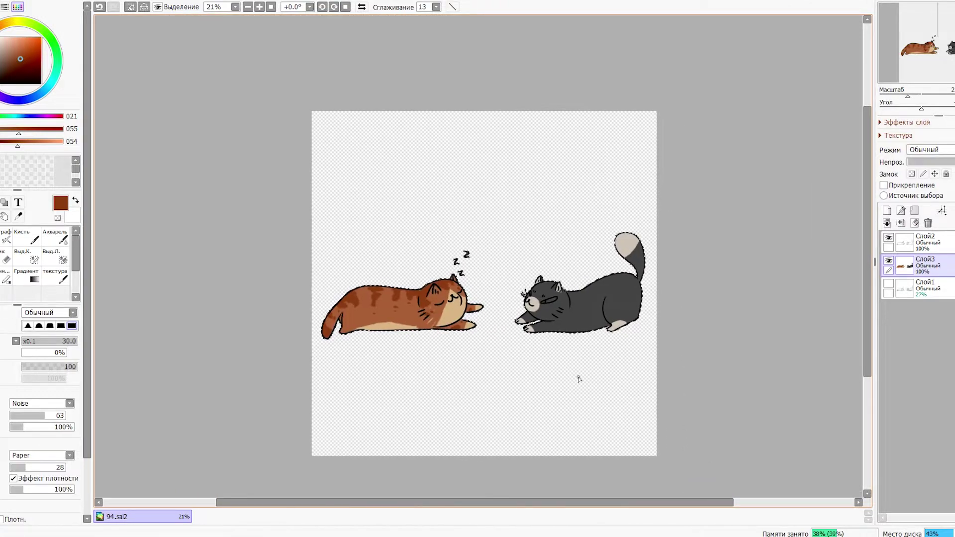
scroll(577, 334, up, 9)
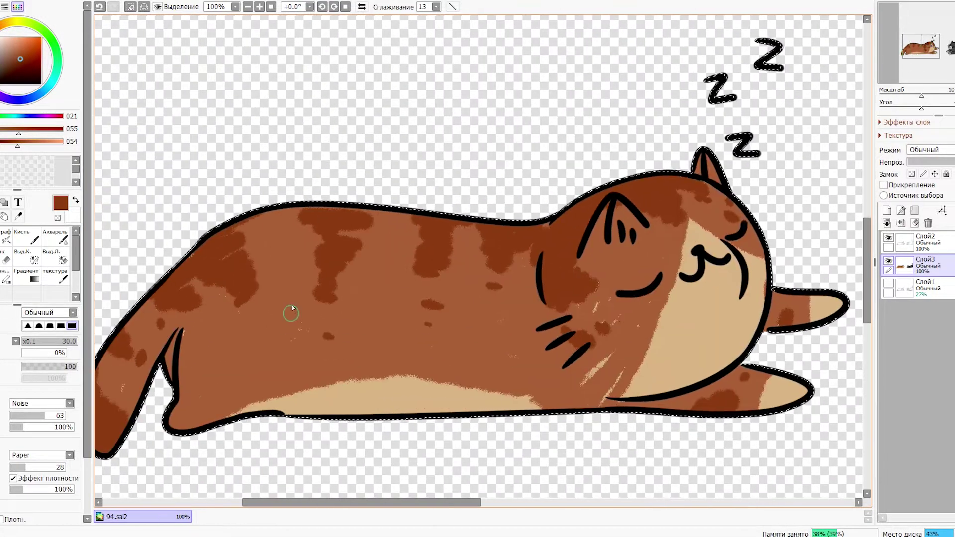
key(bracketleft)
key(bracketleft)
key(bracketleft)
mouse_move(254, 226)
mouse_down()
mouse_move(416, 282)
mouse_move(271, 236)
mouse_up()
click(416, 284)
key(ctrl+z)
key(bracketright)
key(bracketright)
drag(483, 328, 493, 332)
drag(481, 338, 489, 342)
drag(196, 374, 203, 371)
drag(199, 382, 207, 379)
drag(276, 385, 381, 363)
mouse_move(277, 315)
mouse_down()
mouse_move(269, 348)
mouse_move(279, 375)
mouse_up()
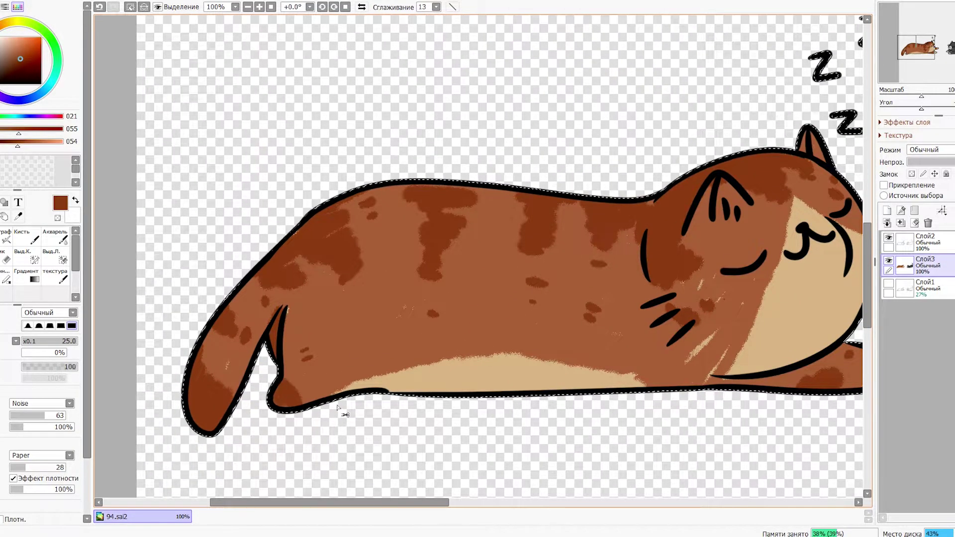
- Repaint the left cat's hind foot tan and add short light fur marks on its cheek and belly
right_click(358, 385)
key(ctrl+z)
right_click(307, 356)
mouse_move(832, 315)
mouse_down()
mouse_move(571, 332)
mouse_move(529, 346)
mouse_up()
right_click(604, 293)
click(5, 42)
drag(538, 331, 538, 344)
drag(570, 286, 580, 298)
mouse_move(238, 400)
mouse_down()
mouse_move(233, 420)
mouse_move(250, 416)
mouse_up()
drag(259, 401, 258, 416)
scroll(253, 417, down, 5)
drag(568, 383, 457, 371)
- Paint short lighter-grey fur marks on the right cat's forehead, shoulder, flank, foreleg and rump, based on its sampled dark grey
scroll(457, 371, up, 5)
alt+click(405, 394)
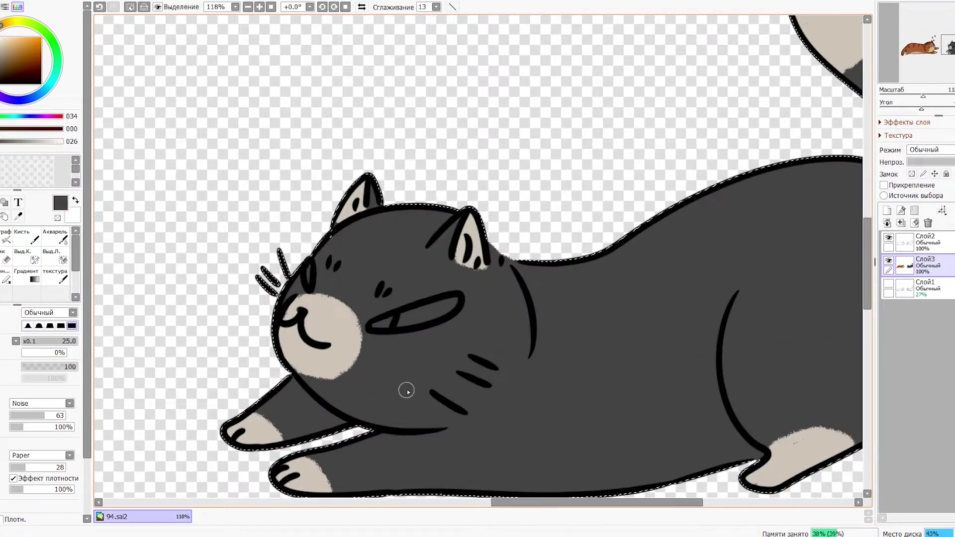
click(1, 66)
drag(580, 302, 587, 298)
drag(587, 313, 595, 308)
mouse_move(742, 256)
mouse_down()
mouse_move(624, 292)
mouse_move(740, 280)
mouse_up()
drag(754, 284, 748, 292)
drag(703, 381, 748, 297)
drag(618, 369, 610, 377)
mouse_move(299, 413)
mouse_down()
mouse_move(290, 417)
mouse_move(298, 426)
mouse_up()
drag(329, 189, 329, 204)
mouse_move(674, 132)
mouse_down()
mouse_move(507, 224)
mouse_move(483, 253)
mouse_up()
drag(609, 143, 616, 152)
drag(618, 138, 620, 198)
- Touch up the right cat's tail tip with sampled beige and paint the insides of the left cat's ears tan
alt+click(645, 107)
drag(651, 108, 638, 123)
scroll(619, 133, down, 7)
scroll(565, 183, up, 5)
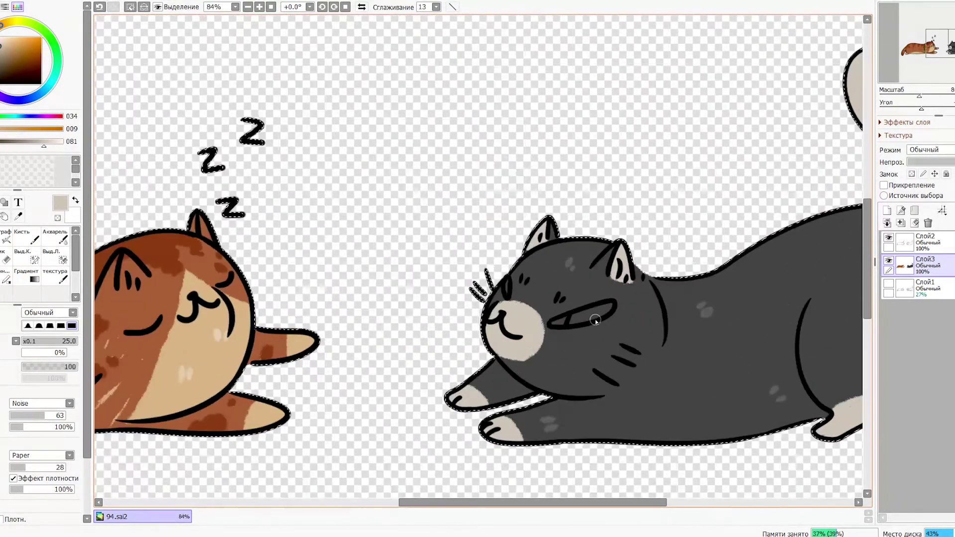
drag(117, 259, 140, 281)
drag(202, 220, 209, 235)
drag(400, 234, 504, 235)
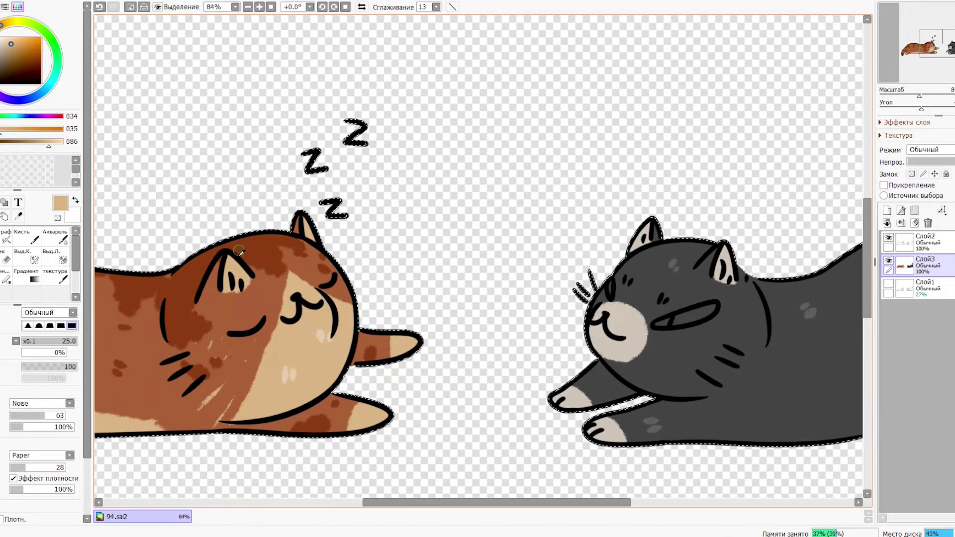
alt+click(240, 253)
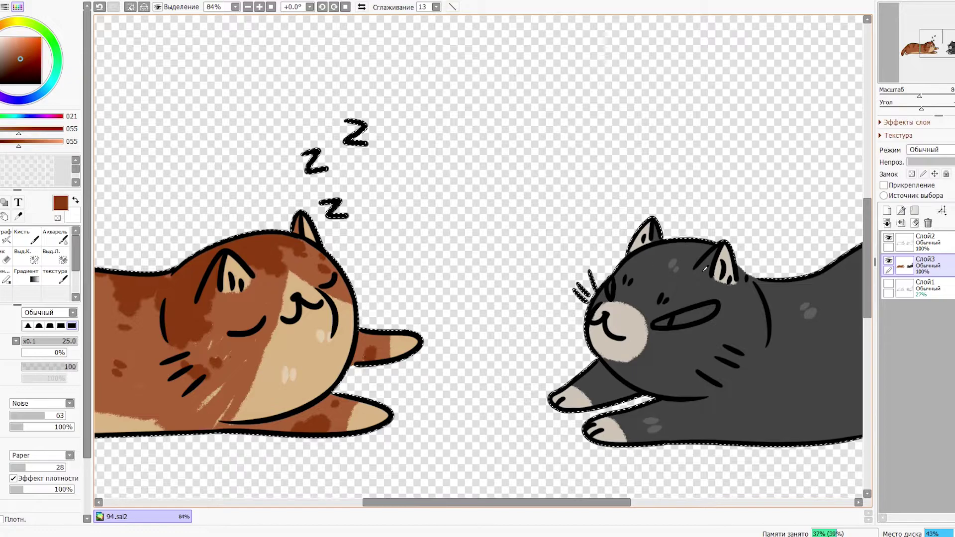
- Colour the right cat's eyes yellow-green, HSV 067/062/064
scroll(475, 279, right, 3)
click(23, 22)
drag(24, 42, 24, 54)
mouse_move(493, 269)
mouse_down()
mouse_move(584, 264)
mouse_move(554, 258)
mouse_up()
drag(602, 285, 644, 281)
scroll(538, 282, down, 6)
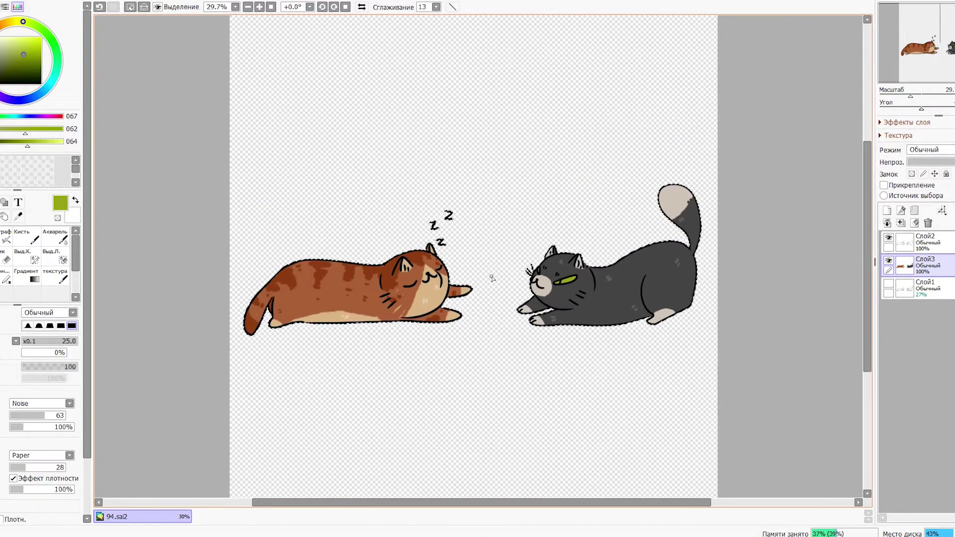
- Raise the brightness and contrast of the colour layer, comparing the result with and without the preview
drag(511, 318, 478, 320)
scroll(477, 321, up, 1)
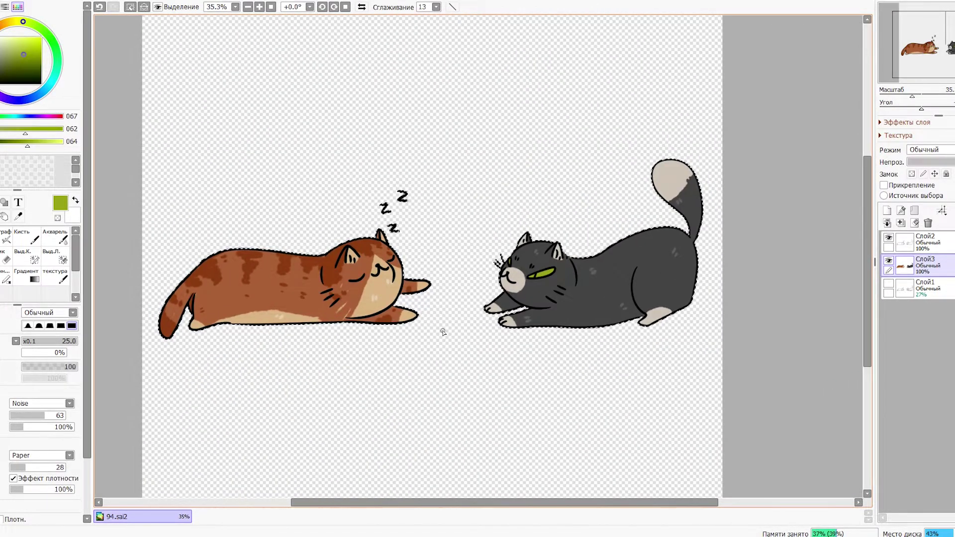
drag(489, 176, 502, 218)
scroll(448, 384, up, 1)
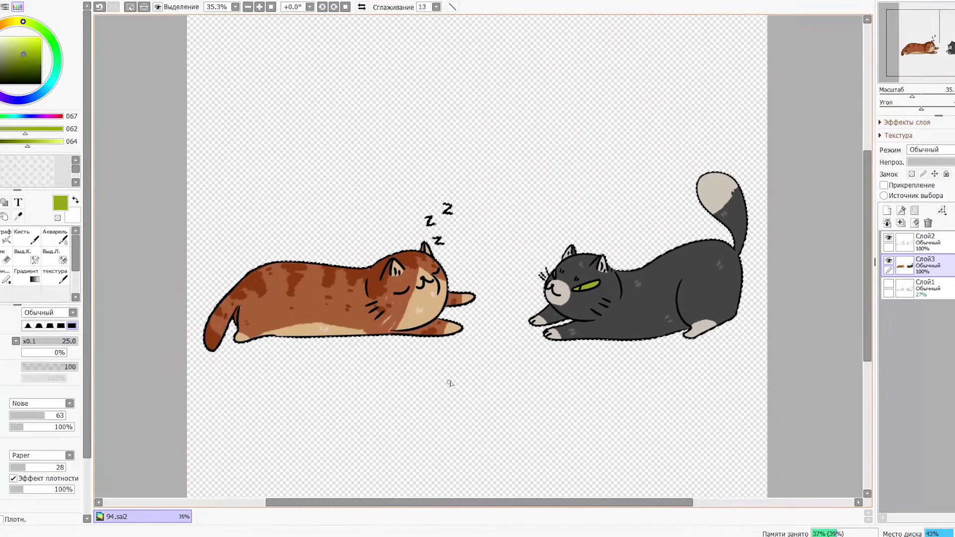
click(234, 1)
mouse_move(278, 6)
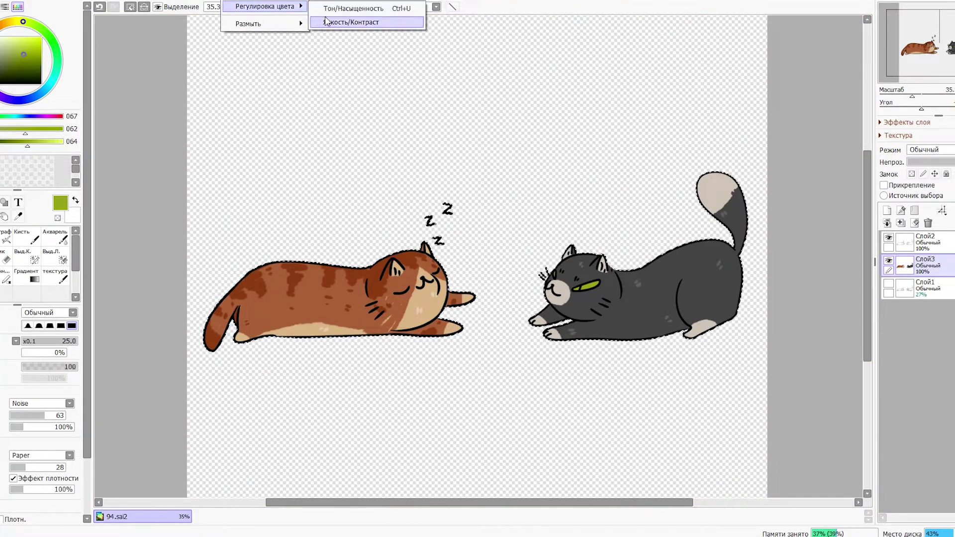
click(328, 21)
drag(892, 289, 898, 311)
drag(914, 290, 921, 298)
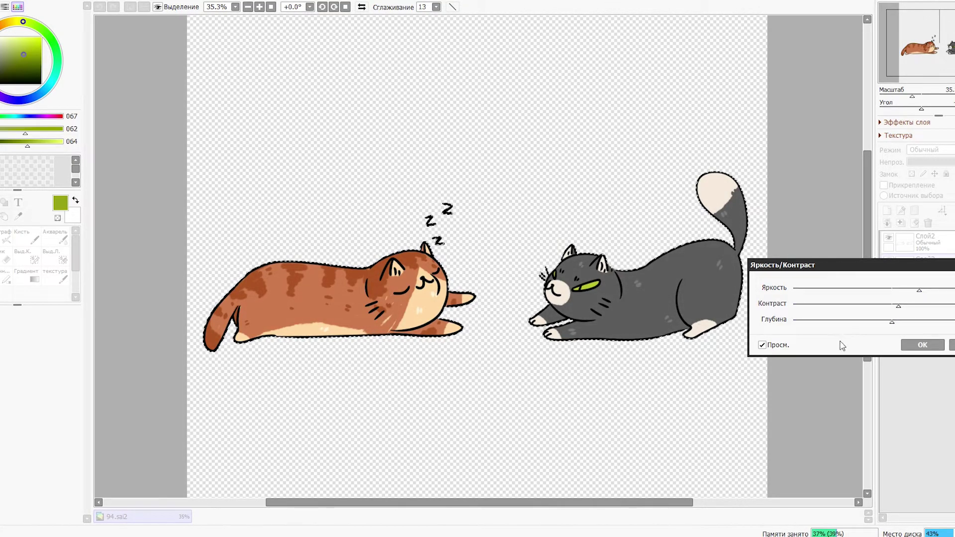
click(782, 348)
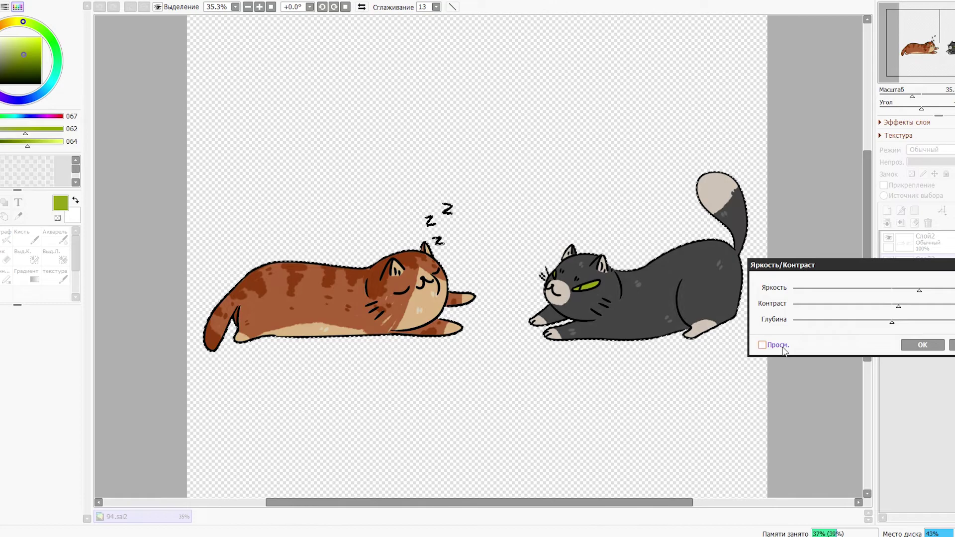
click(782, 348)
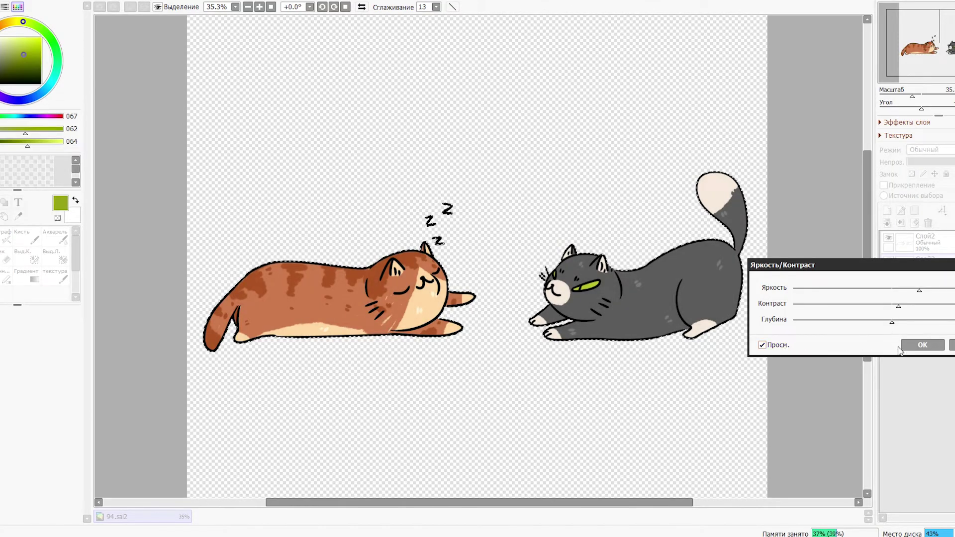
click(922, 345)
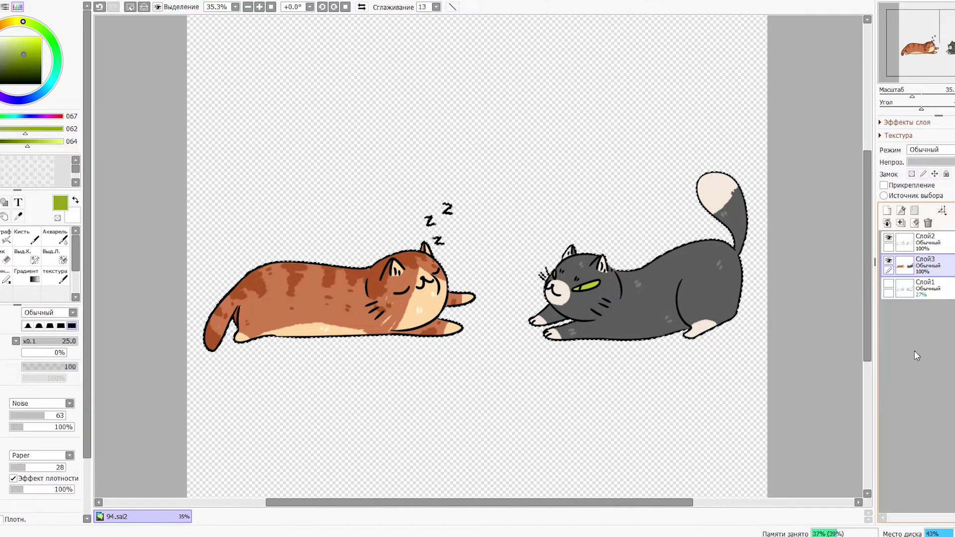
- Clear the selection and fill a new layer between Слой1 and Слой3 with light beige, HSV 027/019/087
click(920, 287)
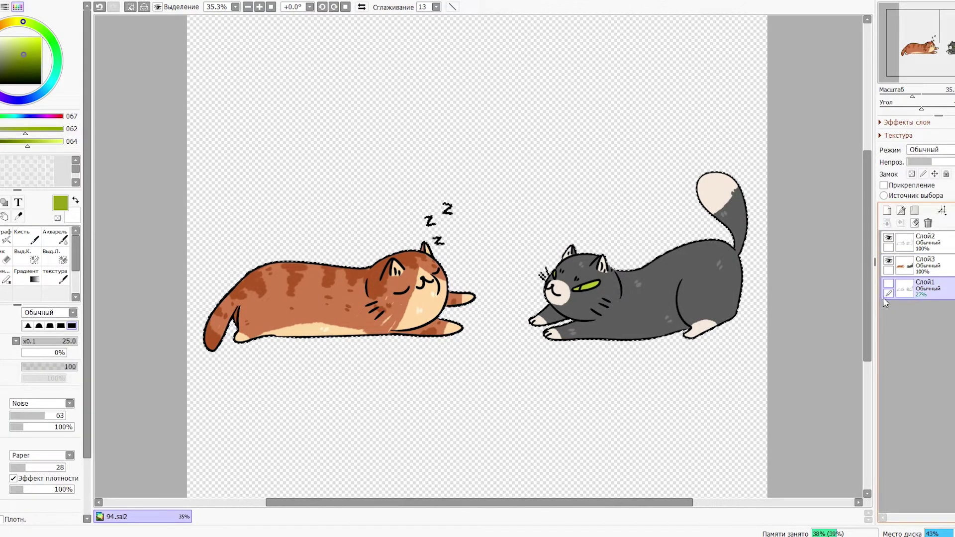
click(886, 210)
key(w)
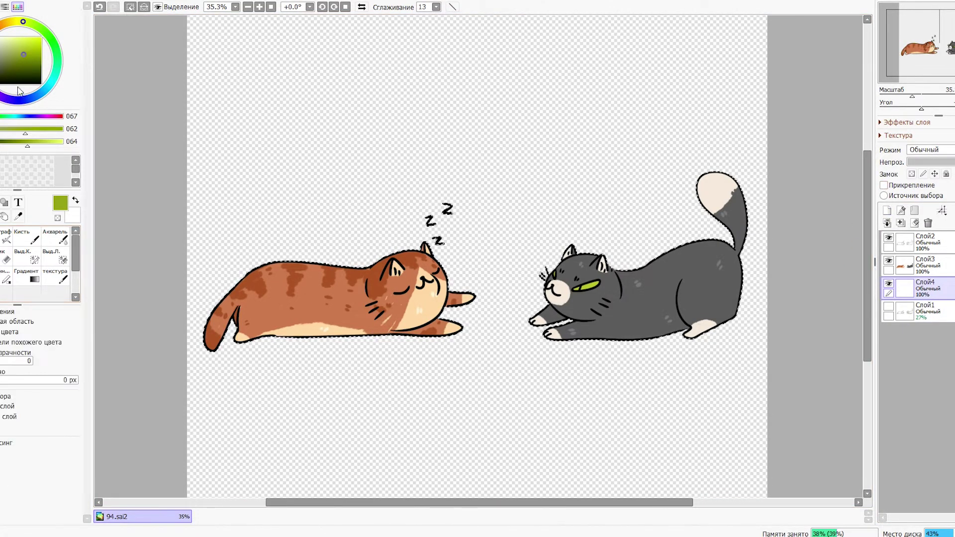
click(1, 26)
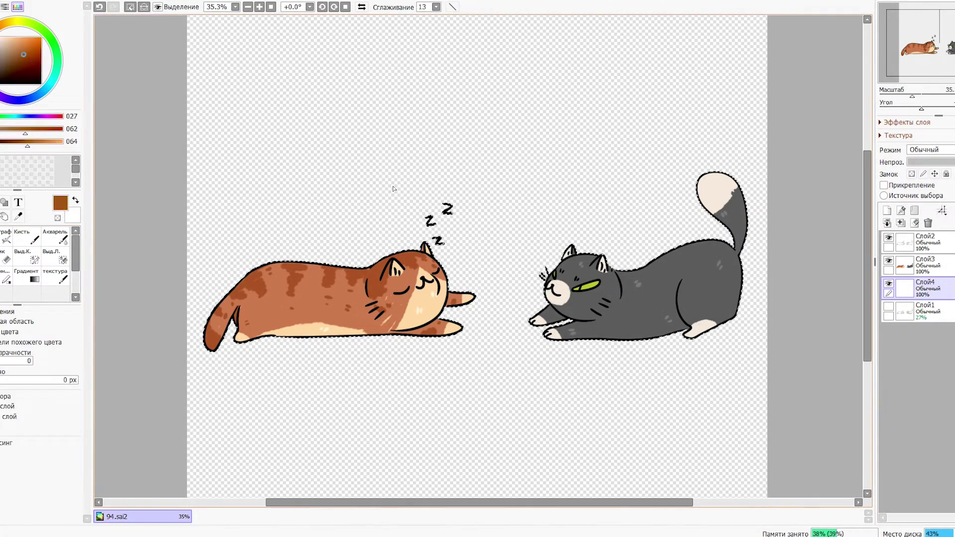
scroll(389, 209, down, 3)
key(ctrl+d)
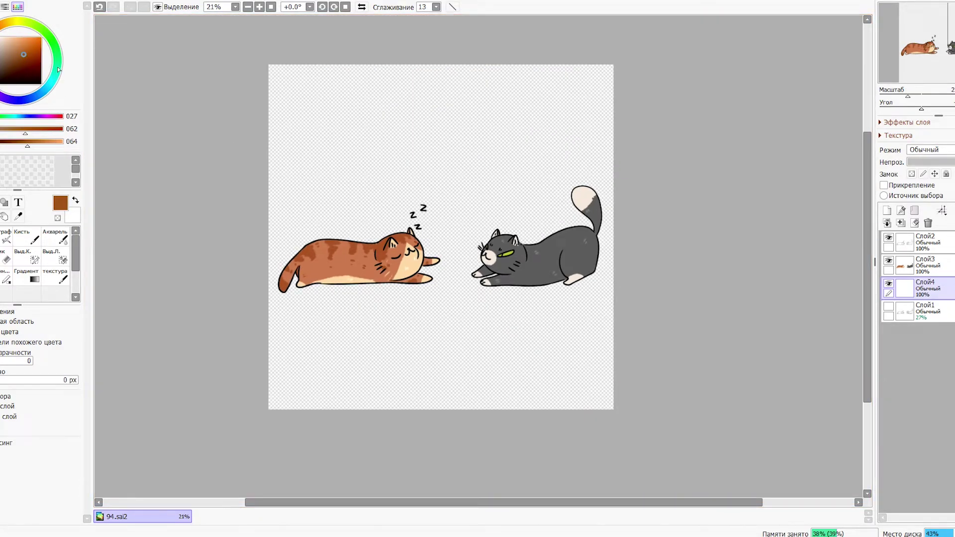
click(3, 44)
click(356, 170)
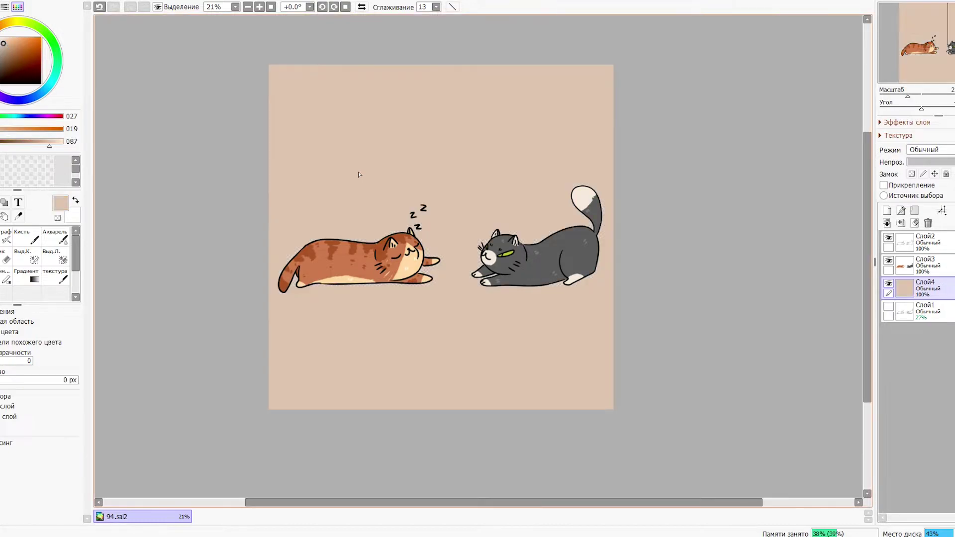
- Refill the background layer with a light grey-blue, HSV 210/005/082
scroll(380, 227, up, 2)
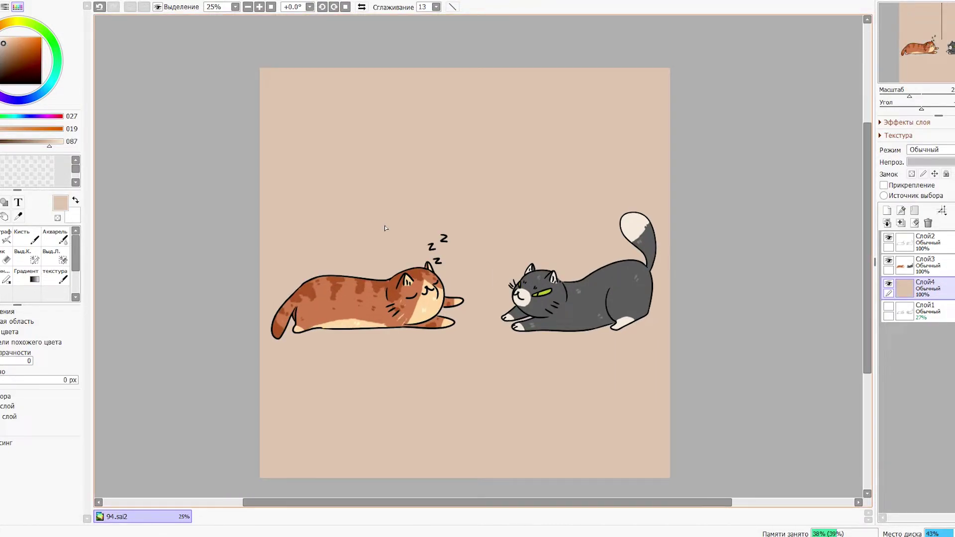
click(50, 84)
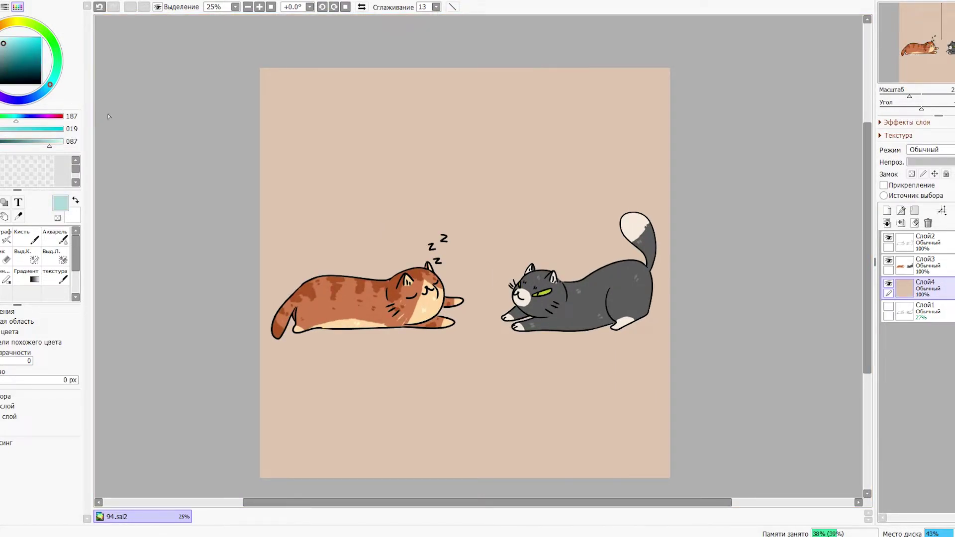
click(38, 95)
click(2, 44)
click(357, 222)
scroll(362, 224, down, 2)
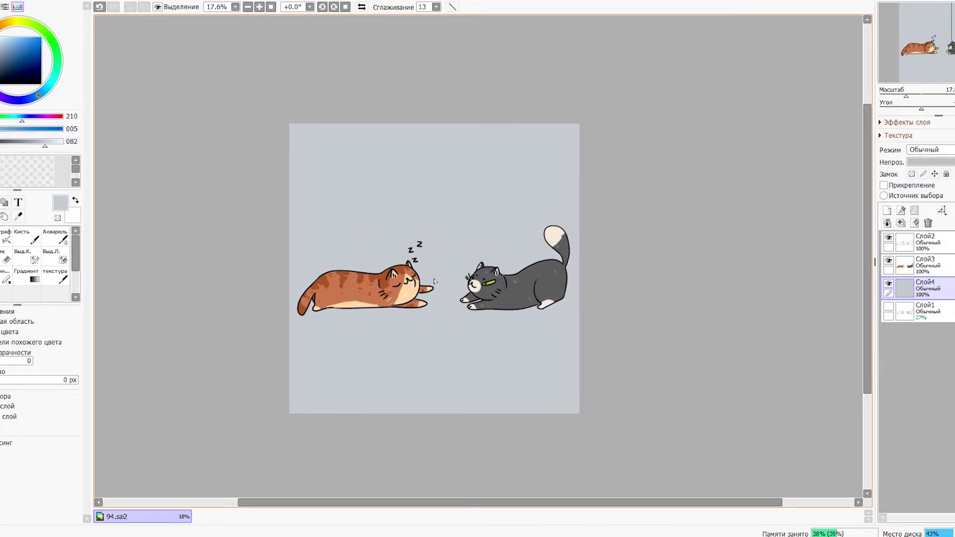
- Add a new layer above the line-art layer Слой2 and clip it to that layer
scroll(428, 290, up, 3)
drag(428, 291, 446, 304)
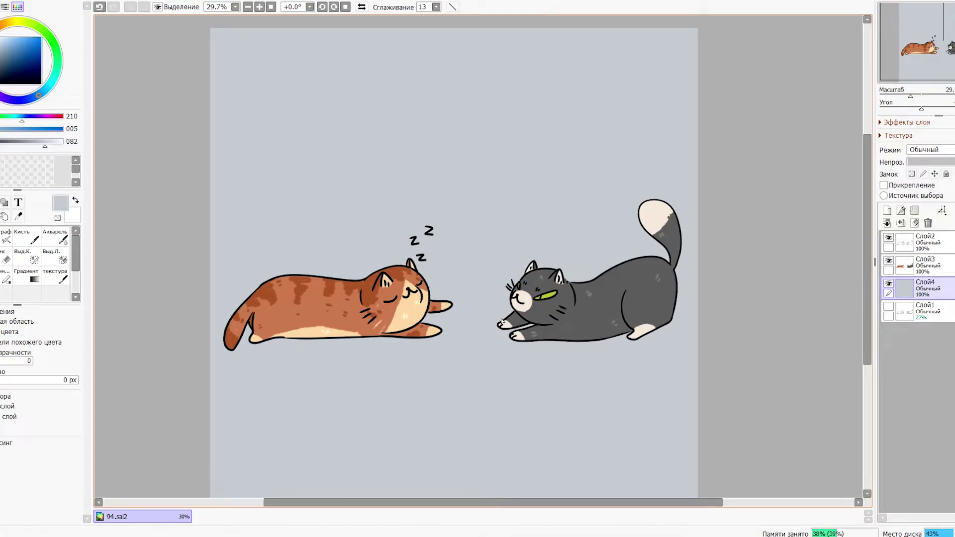
scroll(467, 323, up, 3)
drag(490, 294, 492, 302)
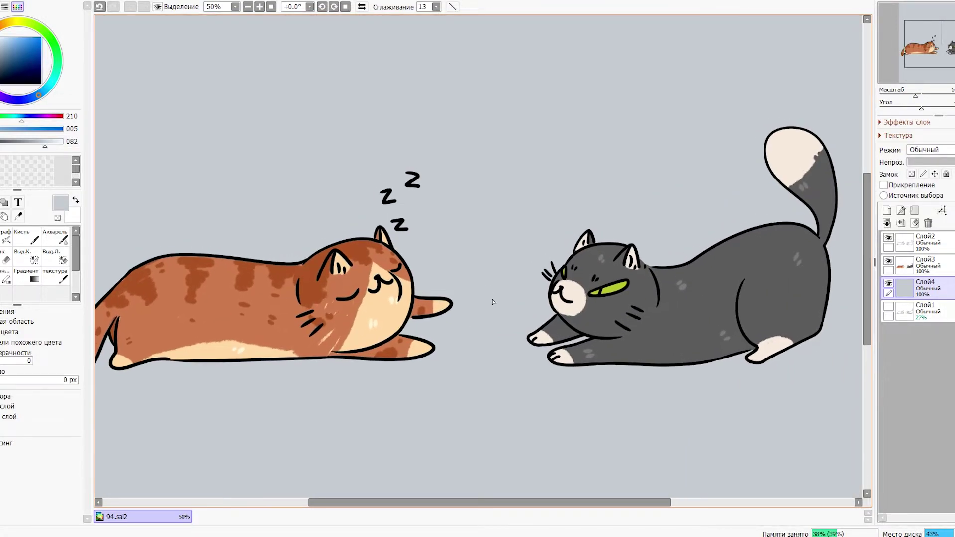
drag(266, 333, 330, 338)
click(910, 242)
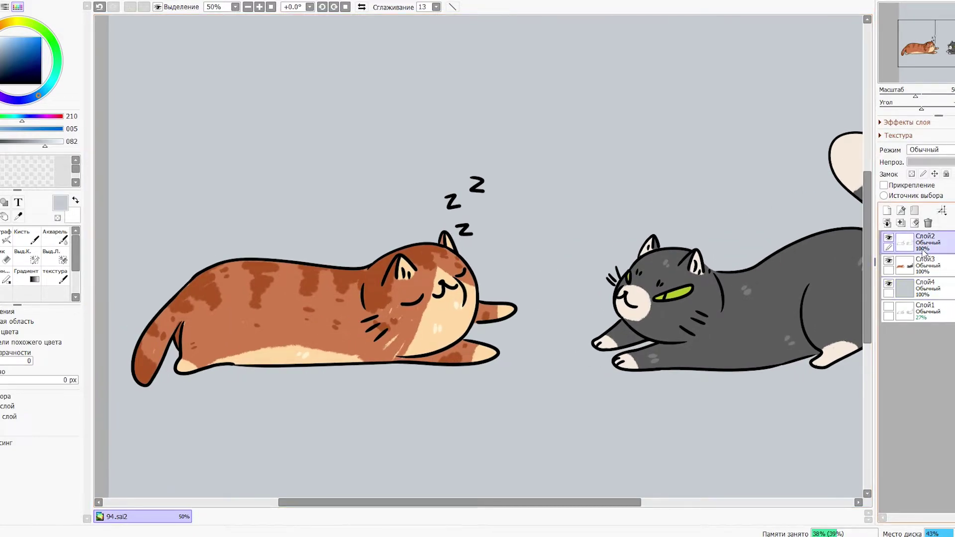
click(888, 210)
click(884, 185)
- Recolour the left cat's chin and inner-ear lines with its sampled stripe brown, HSV 022/059/067, raising the brush size to 25
key(b)
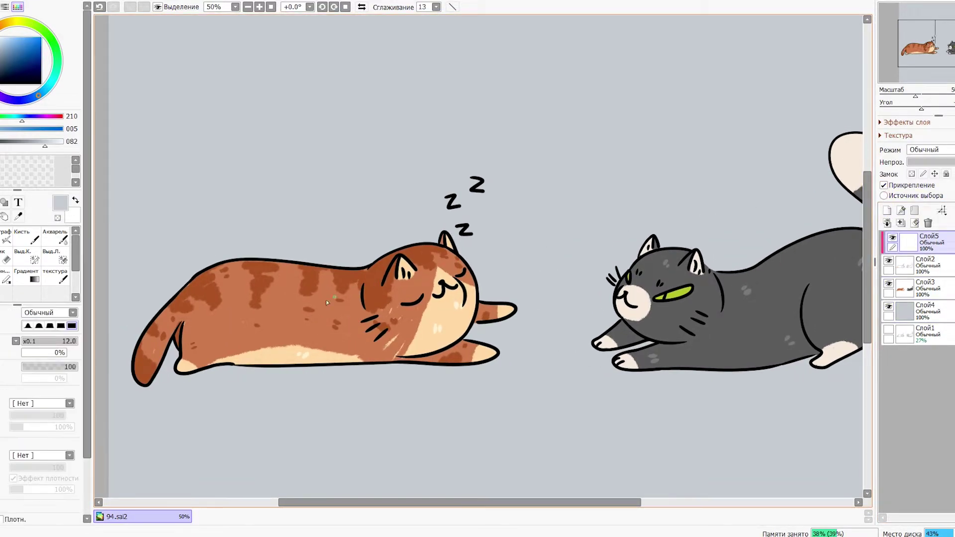
alt+click(207, 304)
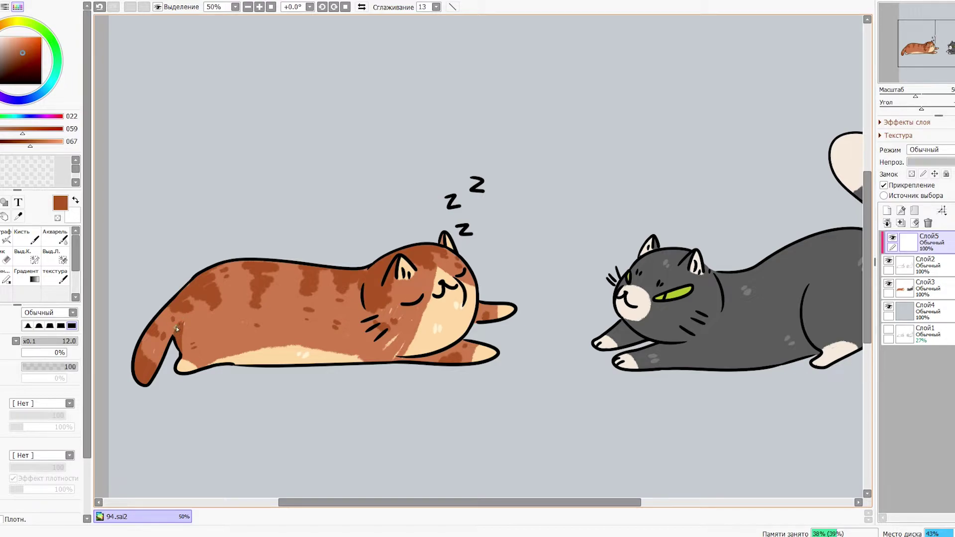
drag(369, 337, 346, 329)
drag(408, 346, 374, 350)
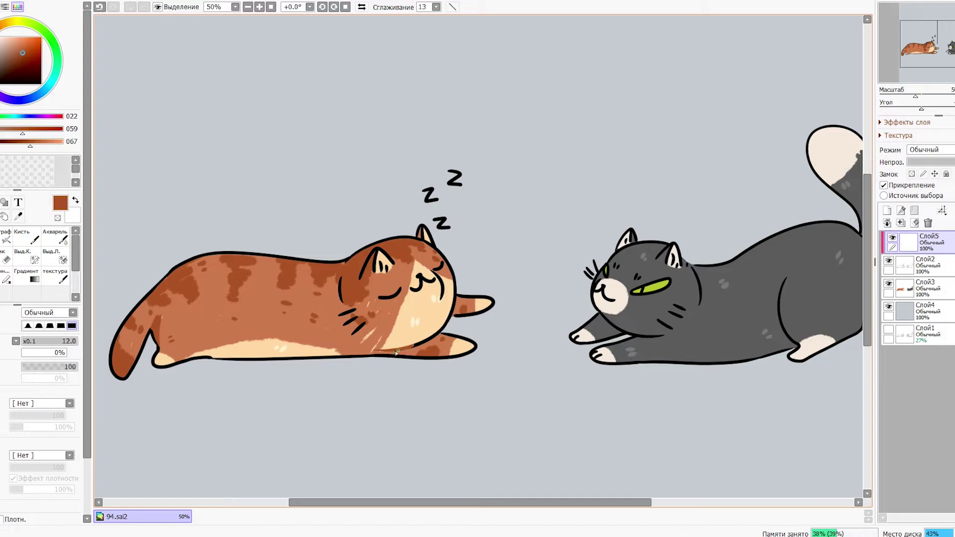
key(bracketright)
drag(531, 349, 477, 335)
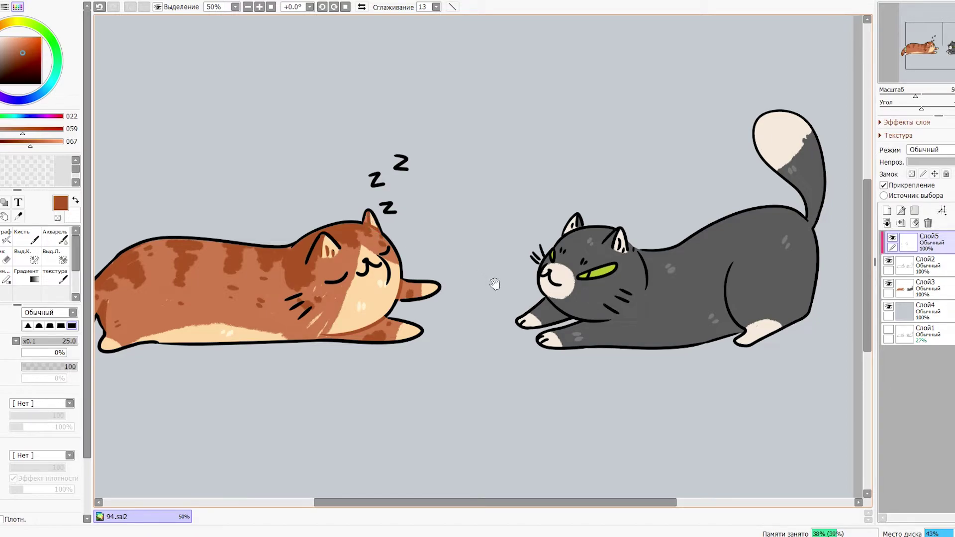
drag(490, 277, 444, 264)
drag(307, 306, 406, 328)
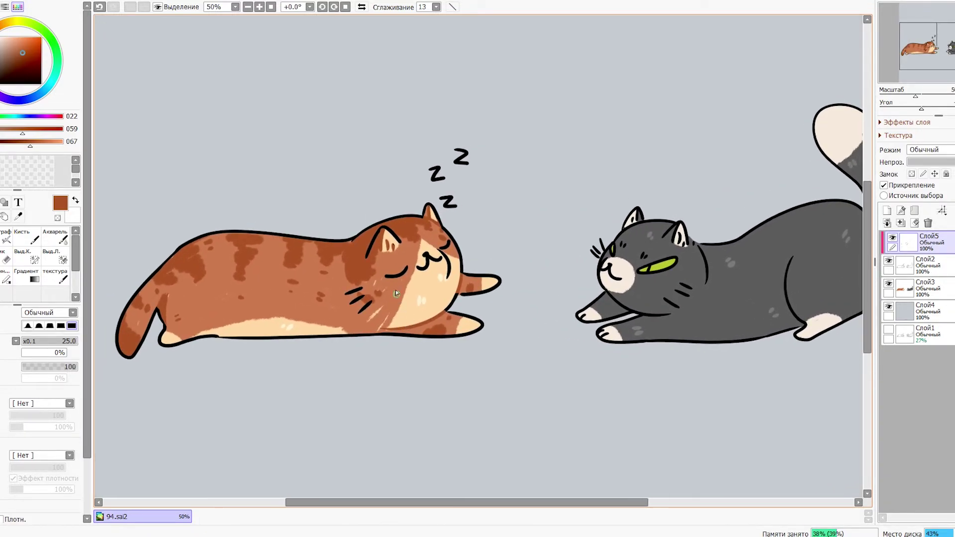
- Recolour the right cat's chin, neck and hind-leg lines with dark grey sampled from that cat, HSV 022/000/025
alt+click(631, 303)
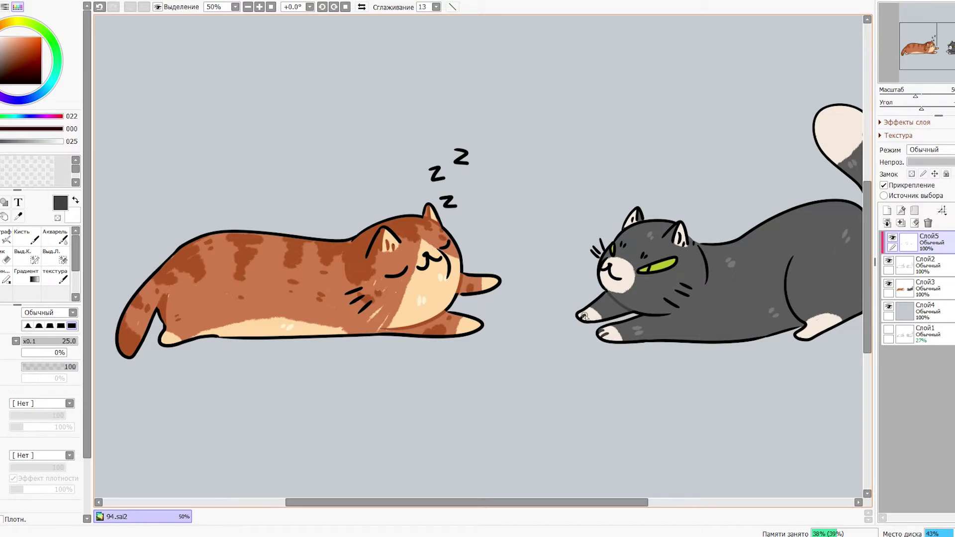
drag(724, 330, 677, 335)
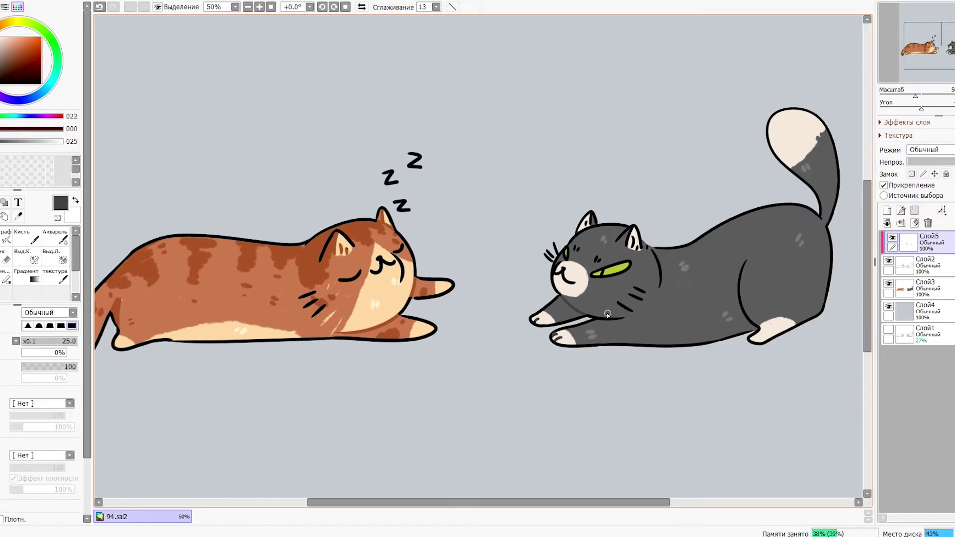
mouse_move(708, 292)
mouse_down()
mouse_move(645, 314)
mouse_move(588, 273)
mouse_up()
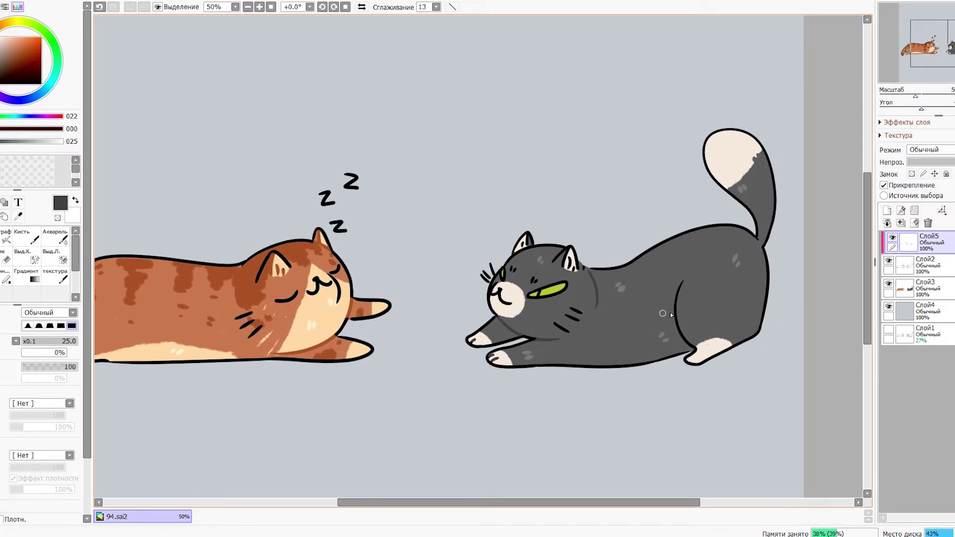
mouse_move(682, 284)
mouse_down()
mouse_move(667, 340)
mouse_move(691, 347)
mouse_up()
scroll(679, 325, down, 3)
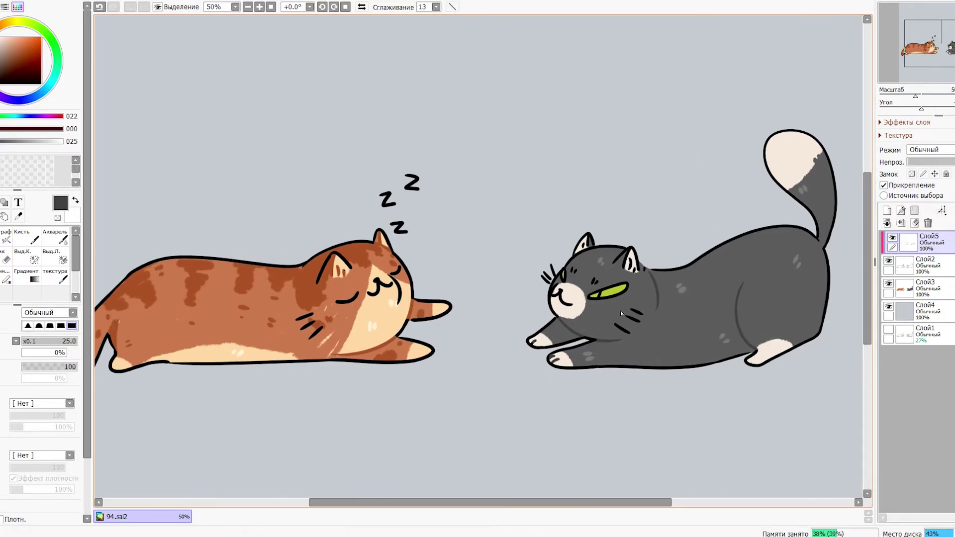
scroll(526, 312, up, 3)
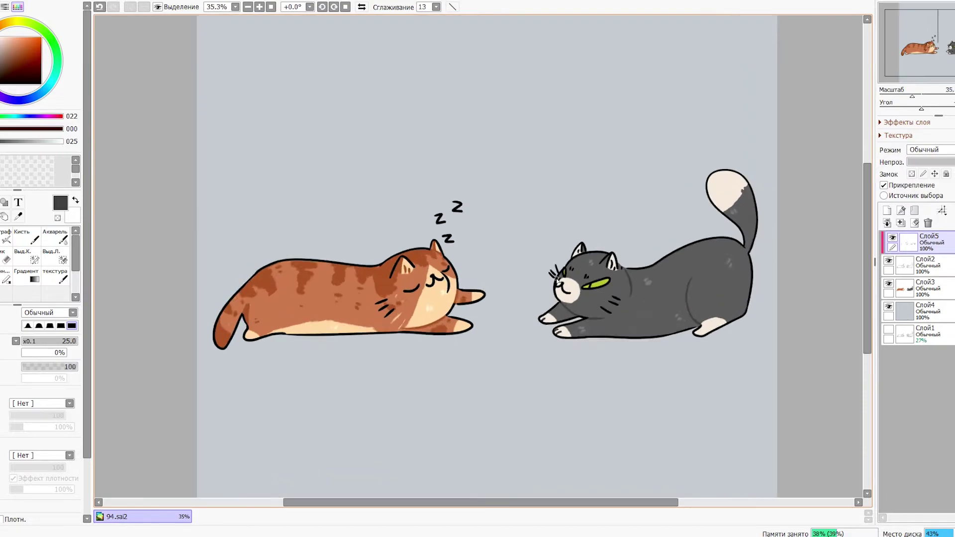
- Recolour the three Z letters above the left cat brown, HSV 022/059/067, on the clipped layer with brush size 100
click(919, 264)
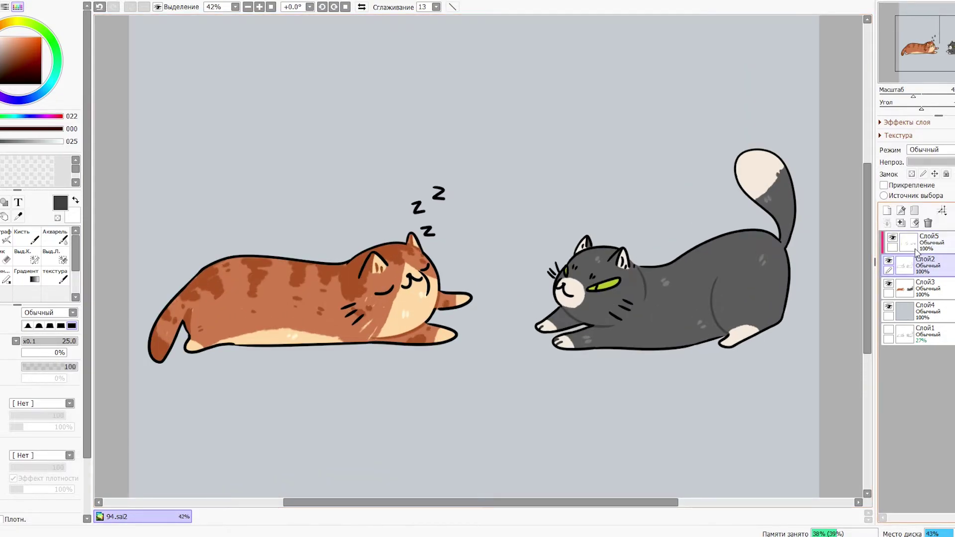
drag(875, 251, 880, 251)
click(917, 248)
right_click(347, 284)
right_click(348, 266)
key(bracketright)
key(bracketright)
key(bracketright)
key(bracketright)
key(bracketright)
key(bracketright)
key(bracketright)
key(bracketright)
mouse_move(433, 205)
mouse_down()
mouse_move(417, 208)
mouse_move(462, 217)
mouse_up()
drag(499, 260, 510, 267)
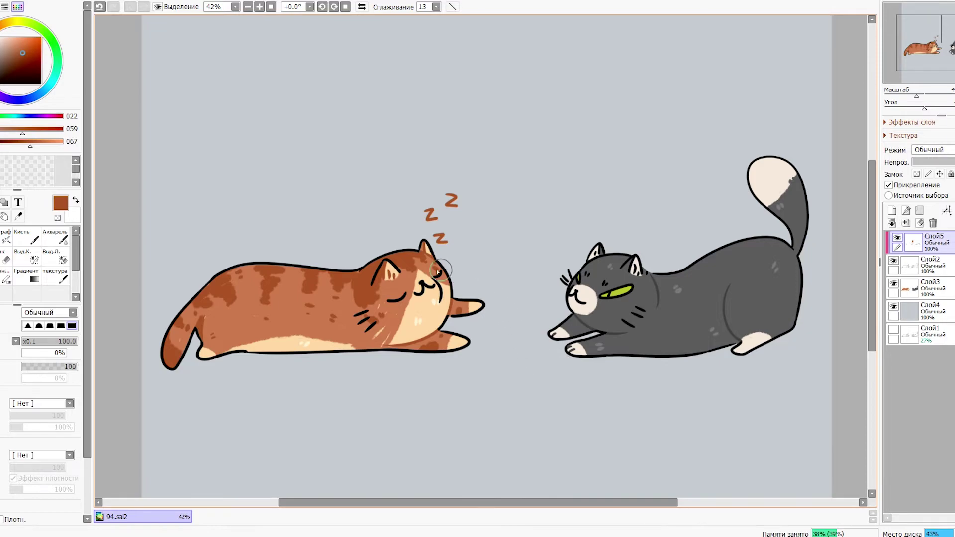
drag(493, 319, 509, 322)
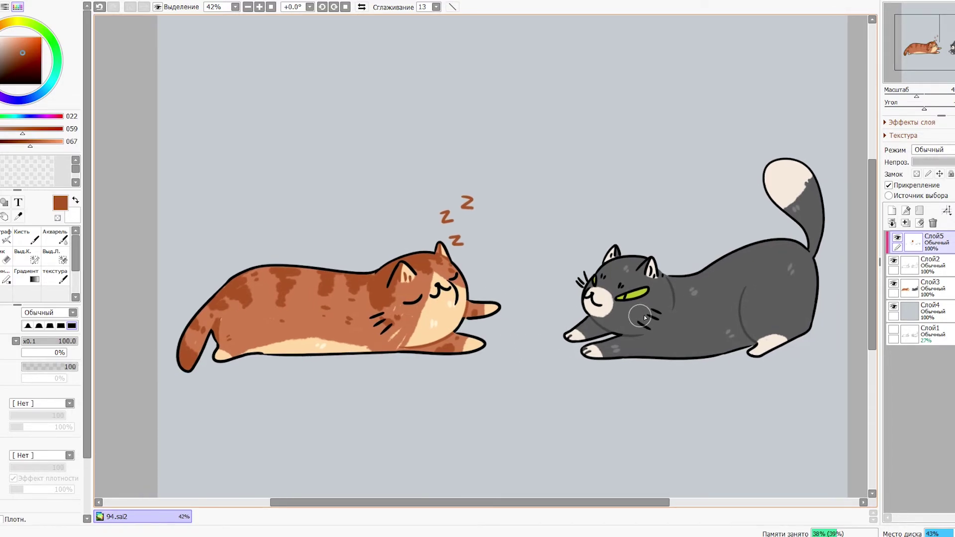
- Merge the clipped colour layer into the line-art layer beneath it and add a new layer on top
mouse_move(627, 373)
mouse_down()
mouse_move(605, 342)
mouse_move(589, 387)
mouse_up()
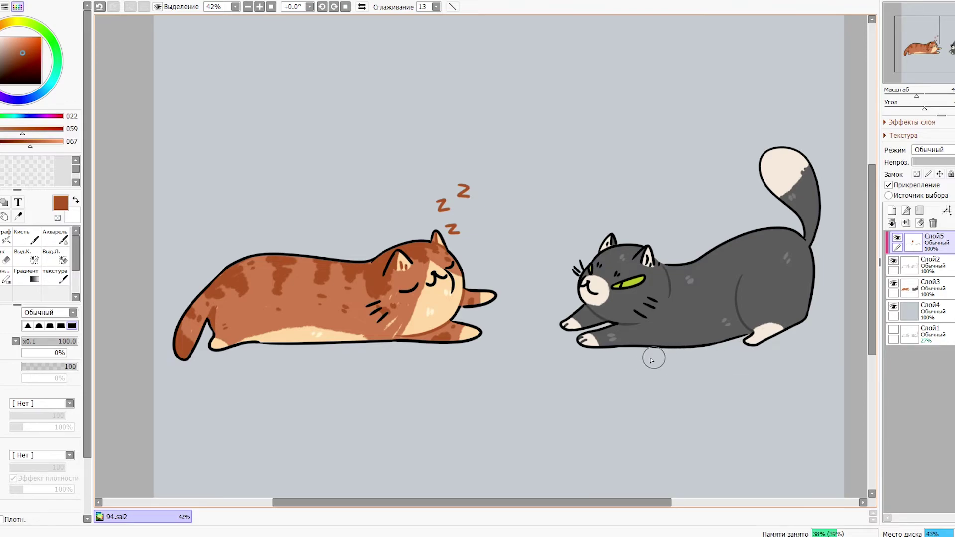
scroll(637, 370, up, 1)
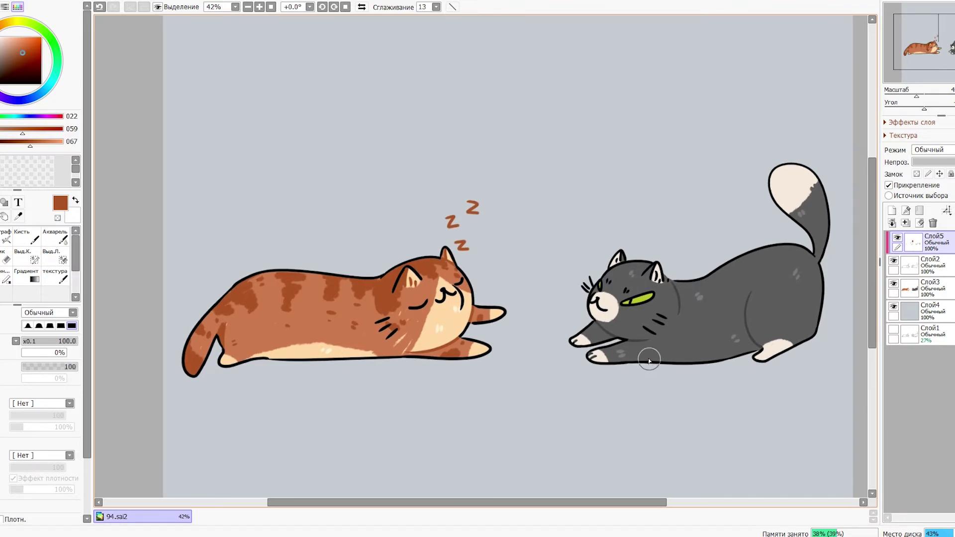
scroll(645, 330, down, 7)
drag(633, 340, 554, 330)
scroll(550, 342, up, 4)
scroll(553, 330, up, 1)
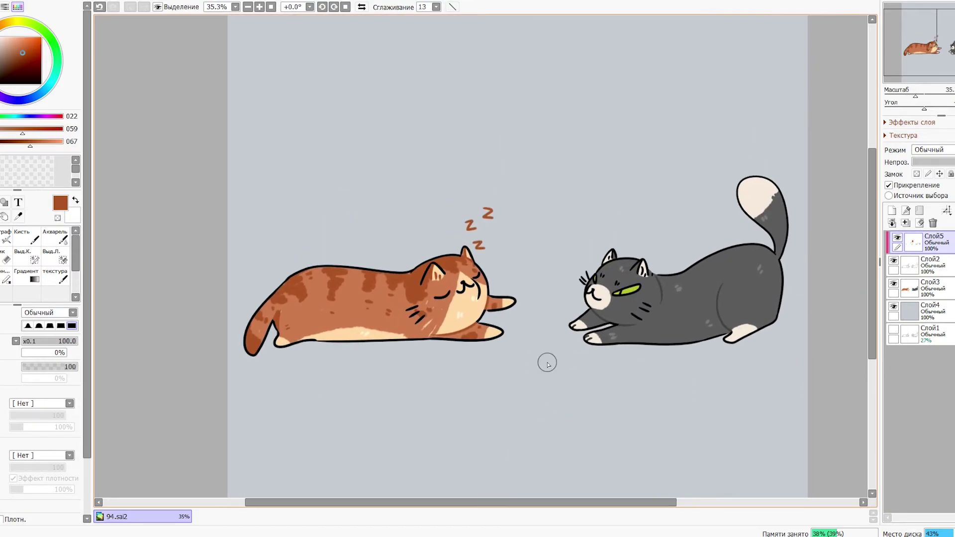
click(904, 222)
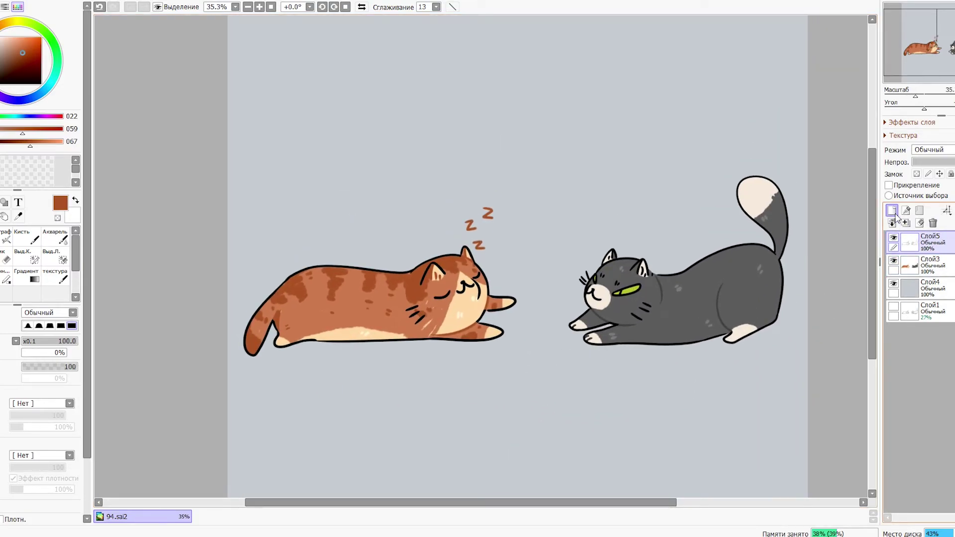
click(892, 210)
scroll(482, 337, up, 3)
- Draw a white contour line along the left cat's cheek with a size 14 brush, undoing and retrying the stroke
key(e)
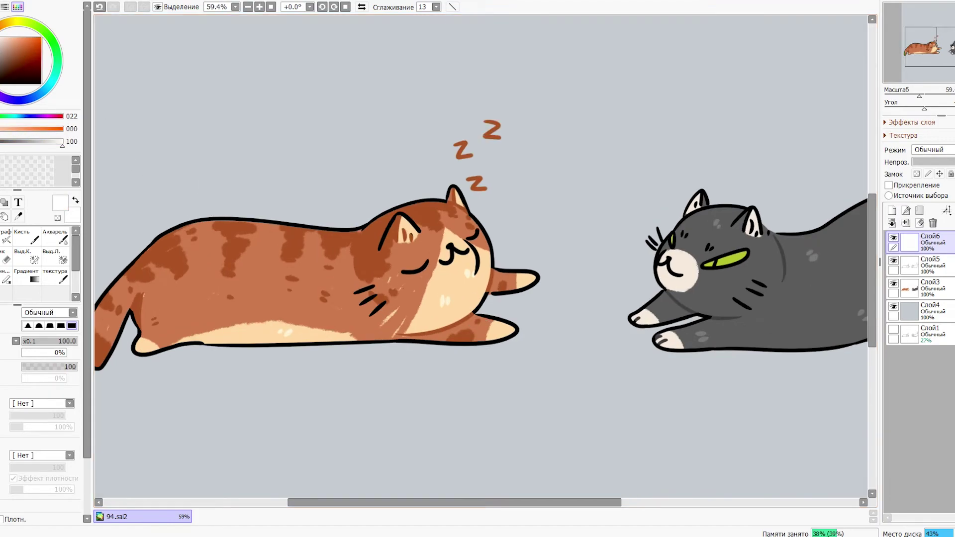
key(bracketleft)
key(bracketleft)
key(bracketleft)
key(bracketleft)
drag(498, 252, 490, 295)
key(ctrl+z)
drag(496, 252, 485, 302)
key(ctrl+z)
drag(496, 252, 484, 301)
key(ctrl+z)
- Draw a white contour line under the right cat's chin, undoing strokes until the curve fits
drag(609, 321, 499, 343)
drag(543, 300, 577, 334)
key(ctrl+z)
drag(544, 303, 582, 342)
key(ctrl+z)
drag(547, 307, 579, 335)
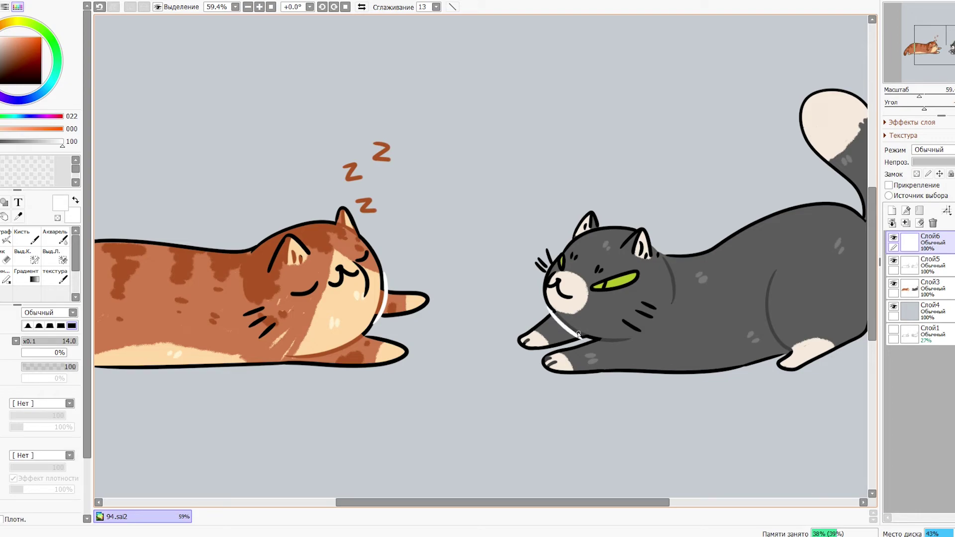
- Draw a white contour line along the front of the right cat's hind leg, redoing the stroke until it fits
drag(721, 300, 560, 328)
mouse_move(613, 314)
mouse_down()
mouse_move(593, 328)
mouse_move(607, 388)
mouse_up()
key(ctrl+z)
mouse_move(582, 341)
mouse_down()
mouse_move(606, 398)
mouse_move(584, 365)
mouse_move(607, 395)
mouse_up()
key(ctrl+z)
key(ctrl+z)
drag(581, 346, 607, 399)
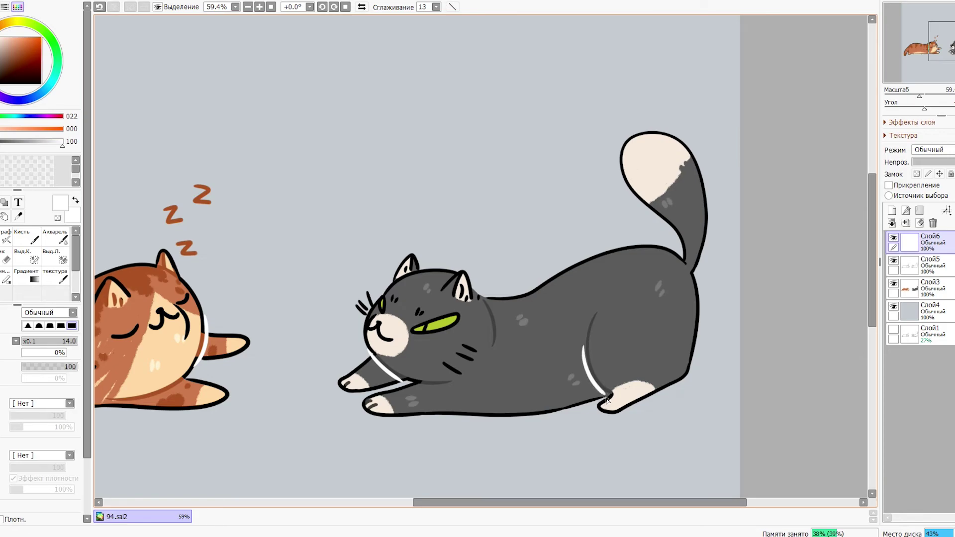
- Redraw the left cat's white contour from the cheek under the chin and add one where the tail meets the hind leg
drag(508, 365, 654, 364)
drag(310, 375, 566, 357)
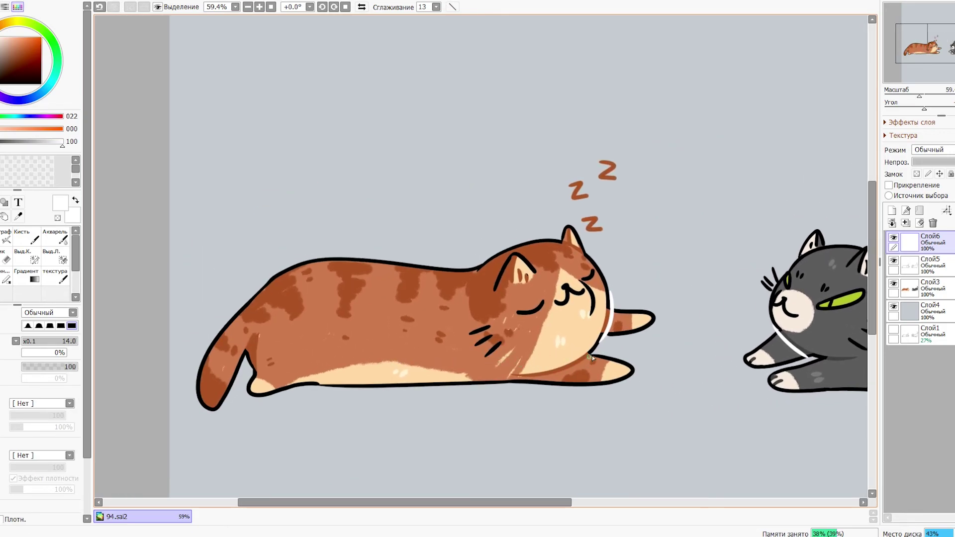
key(ctrl+z)
drag(609, 329, 558, 374)
drag(254, 344, 296, 356)
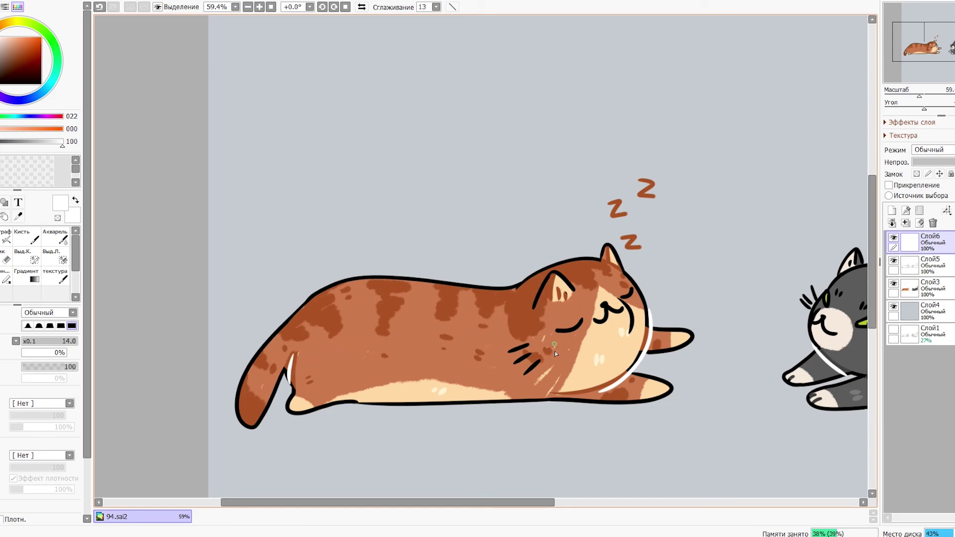
- Compare the whole drawing with and without the white contour layer
scroll(554, 346, down, 5)
drag(544, 390, 408, 269)
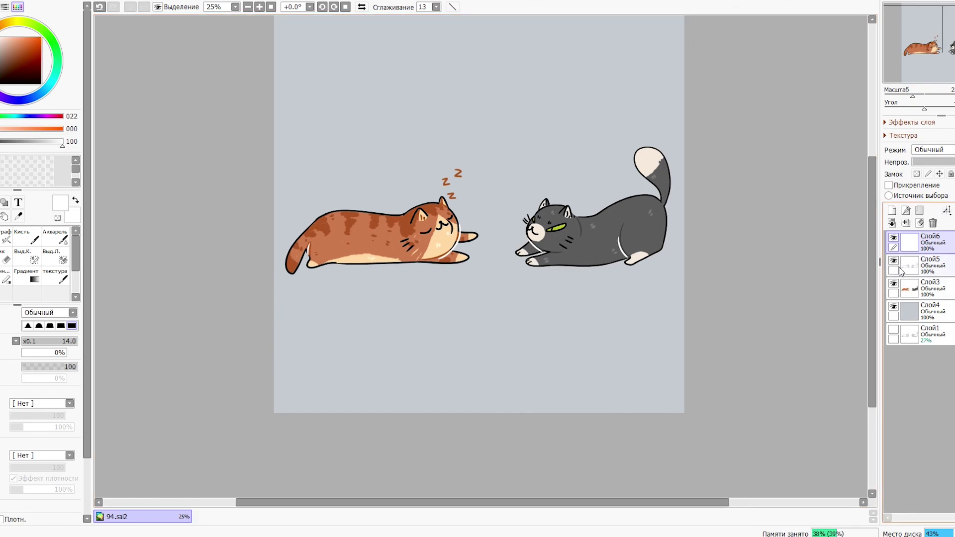
click(894, 238)
click(894, 238)
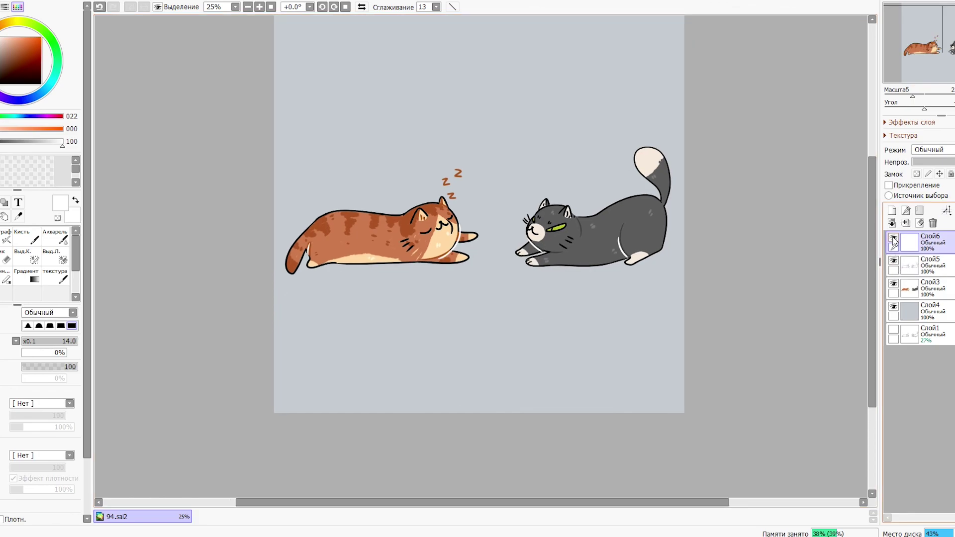